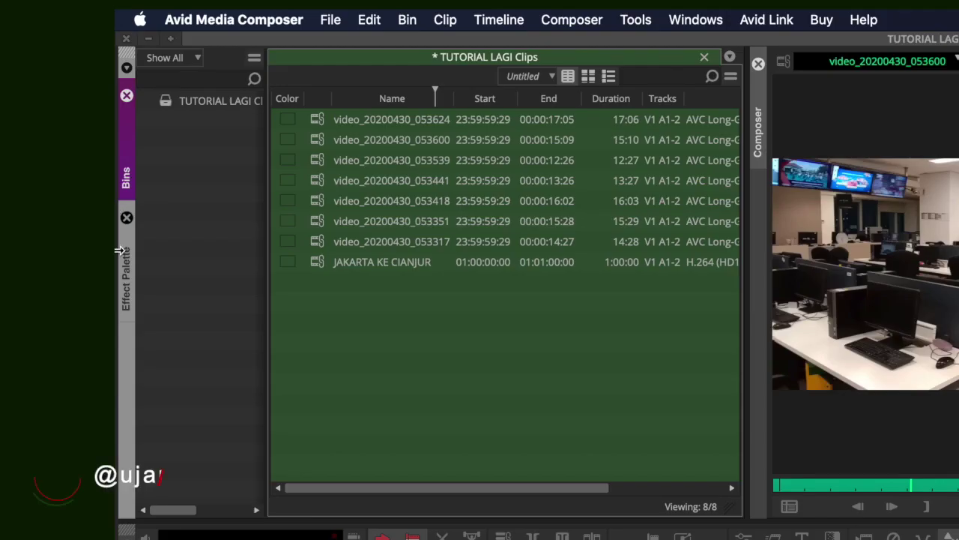
- Open the Effect Palette's Timewarp category and select the Timewarp effect
click(125, 274)
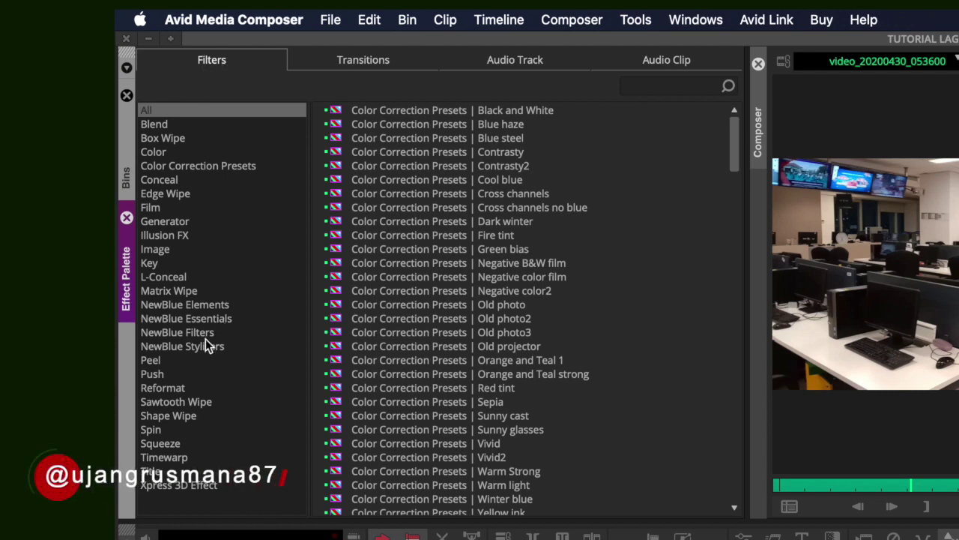
click(171, 458)
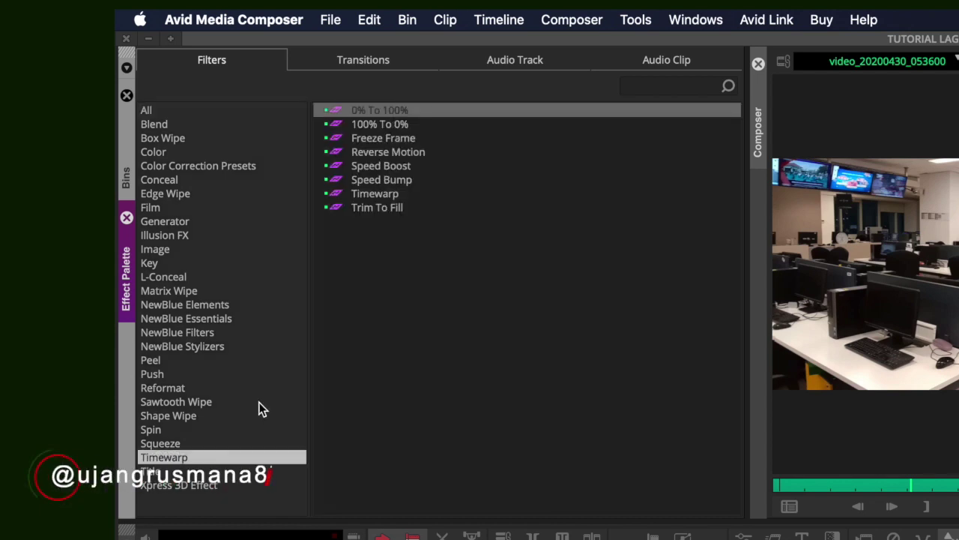
click(379, 194)
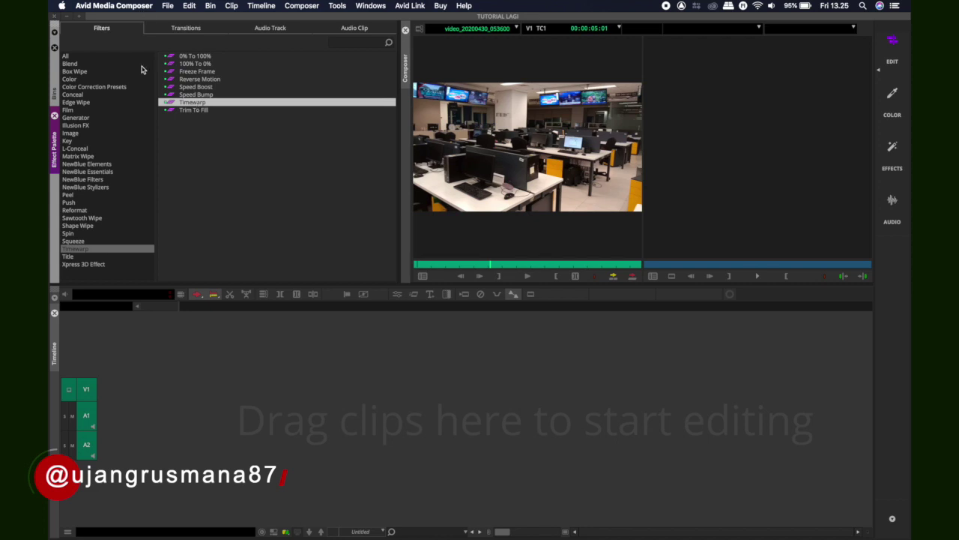
- Create a new sequence in the clip bin named 'timewarp'
click(54, 93)
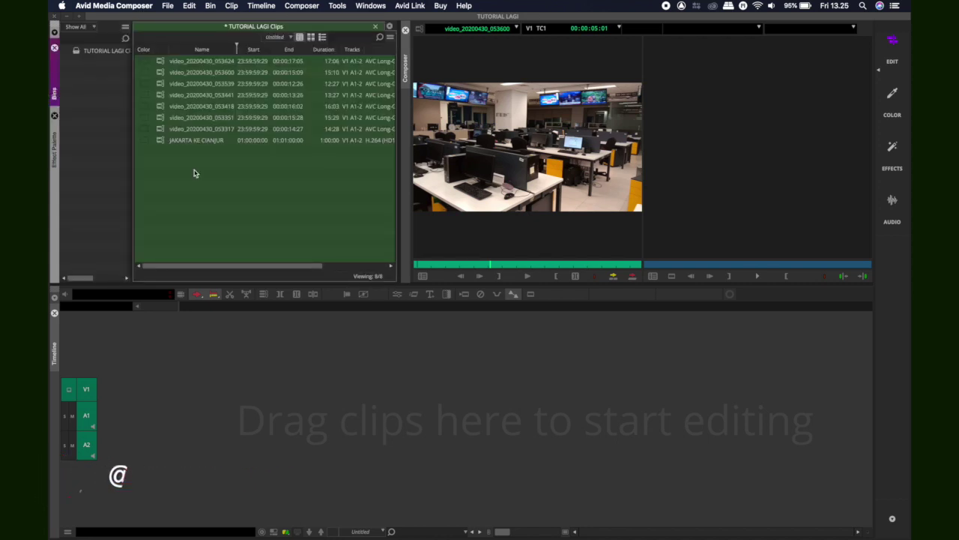
right_click(306, 262)
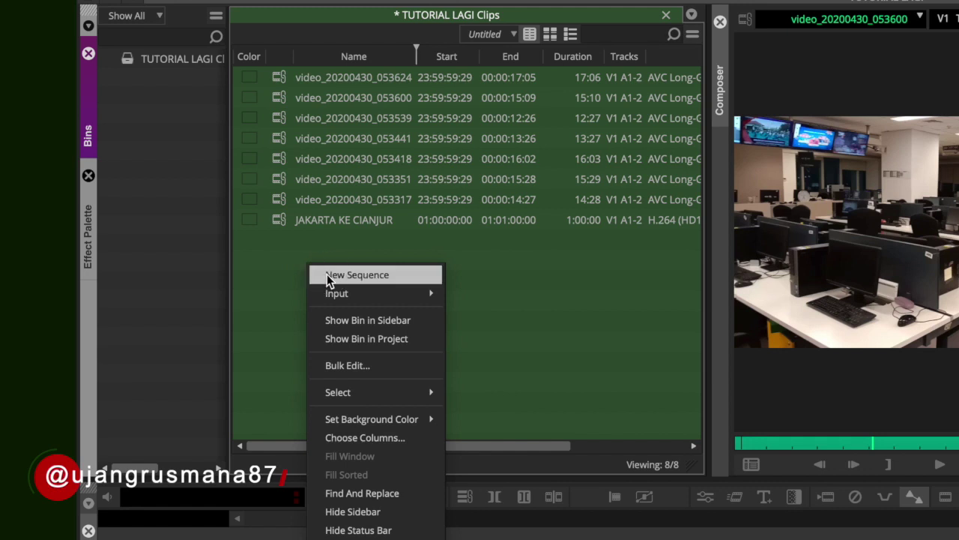
click(327, 274)
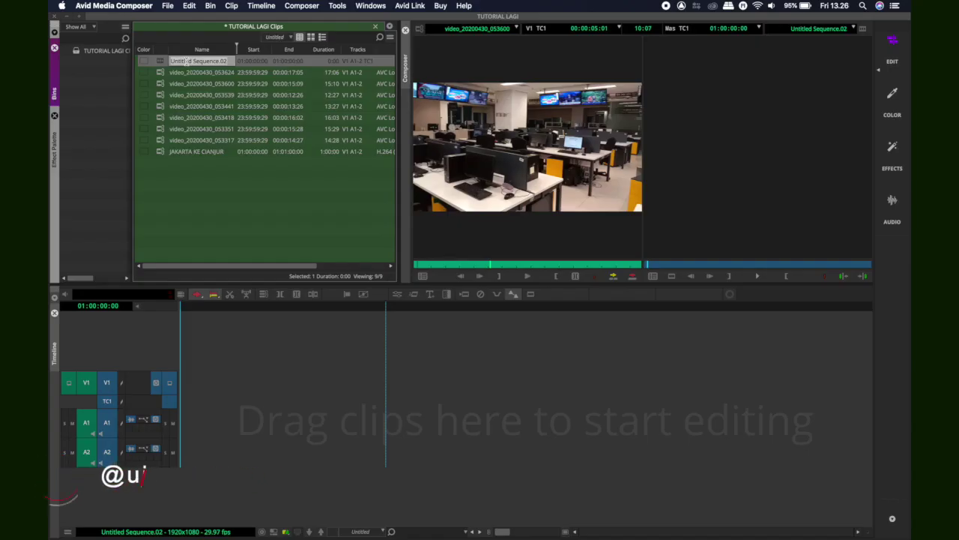
text(timewarp)
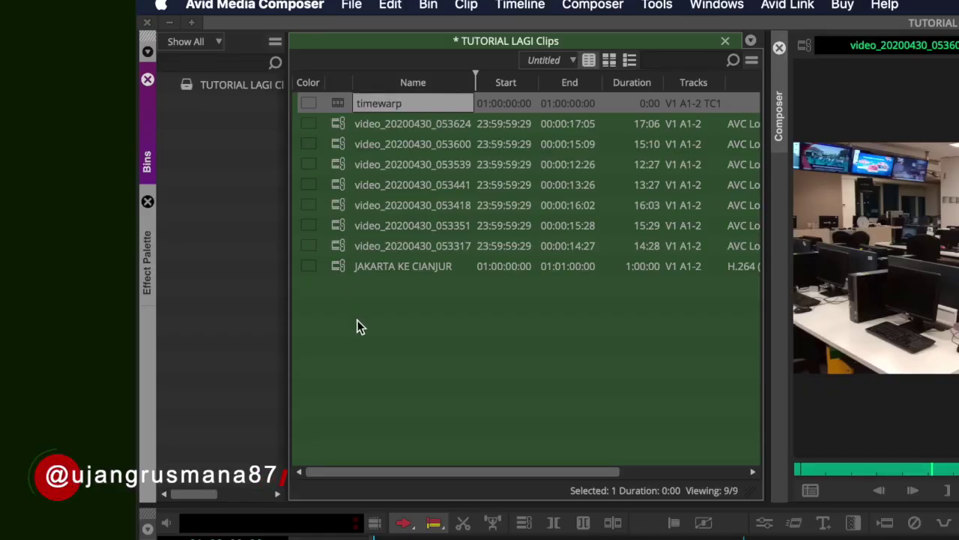
click(356, 326)
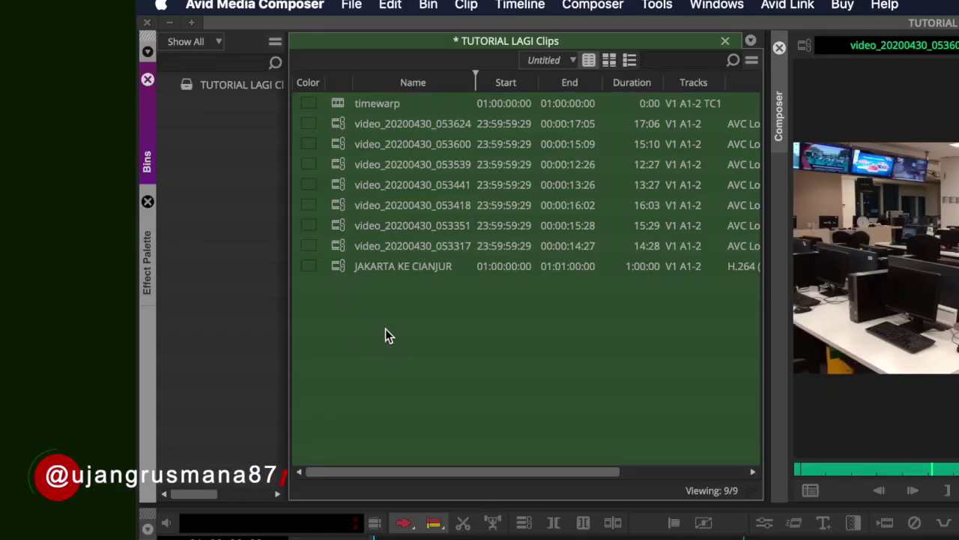
- Load clip video_20200430_053600 for editing
click(339, 149)
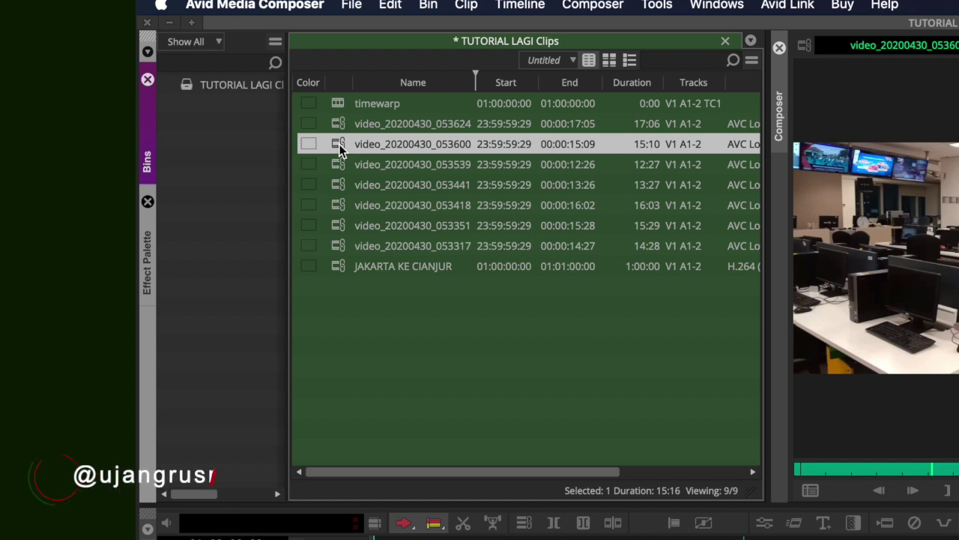
double_click(339, 146)
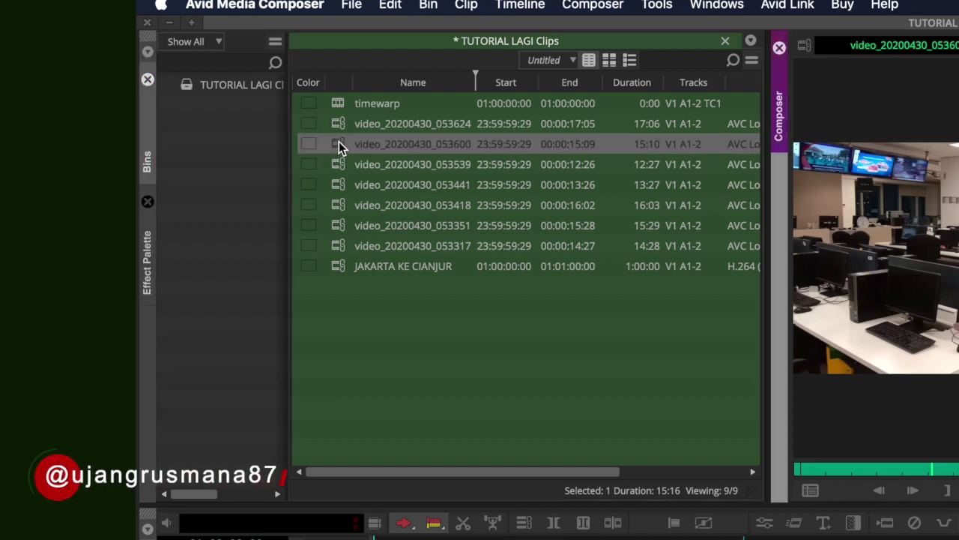
click(338, 143)
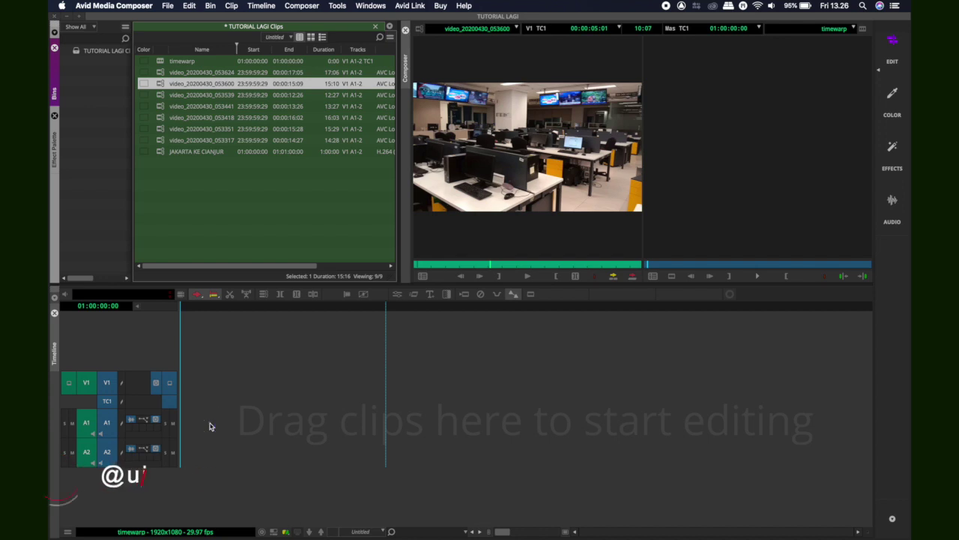
- Overwrite video_20200430_053600 into the timewarp sequence, preview it, and select the V1 segment
key(v)
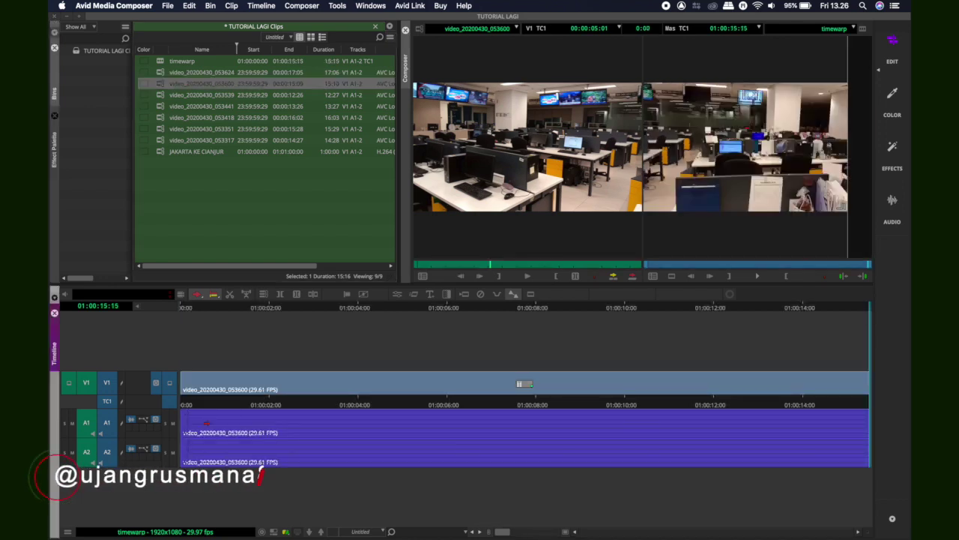
click(352, 313)
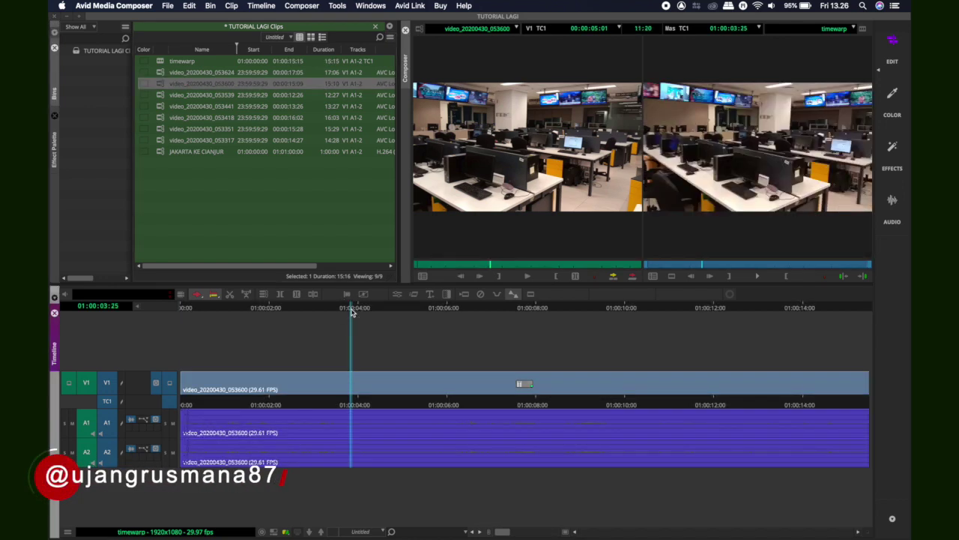
drag(353, 314, 364, 313)
key(space)
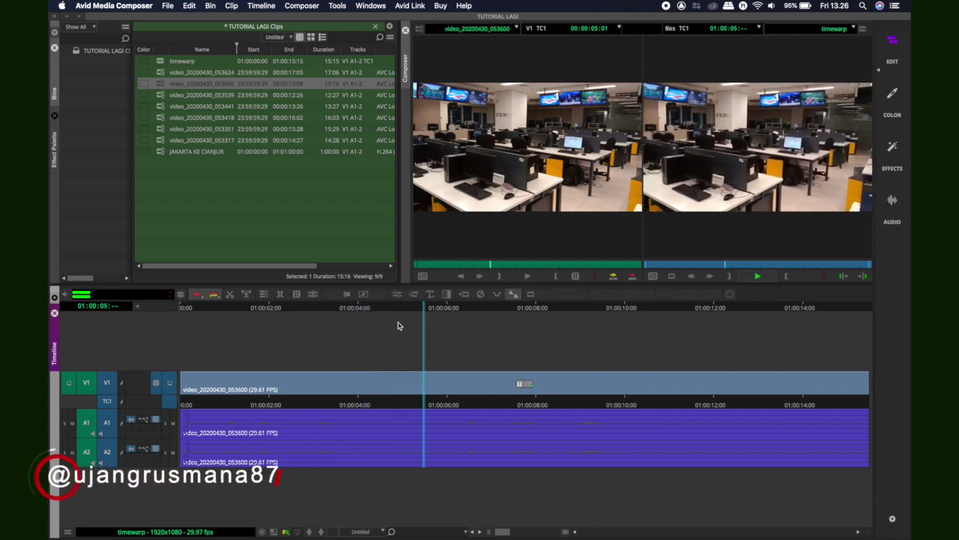
key(space)
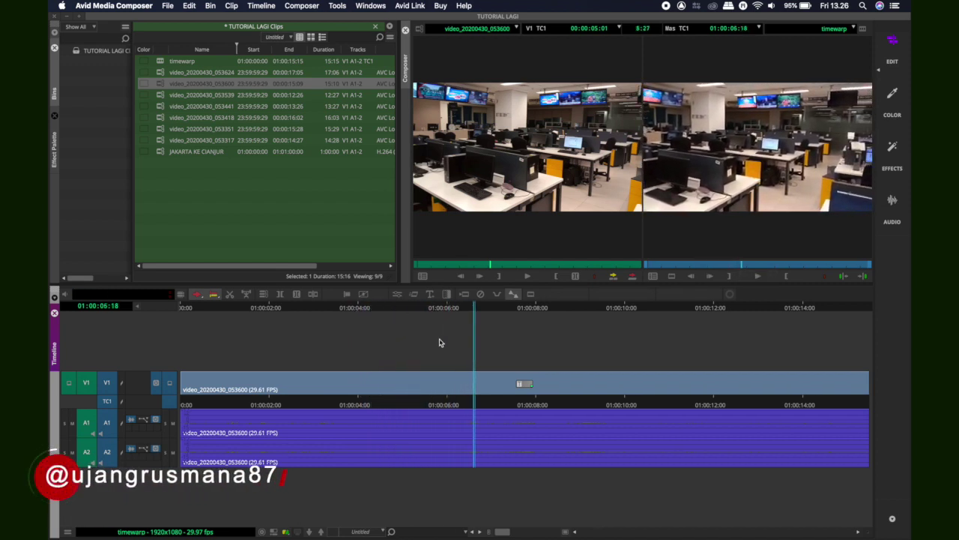
click(447, 386)
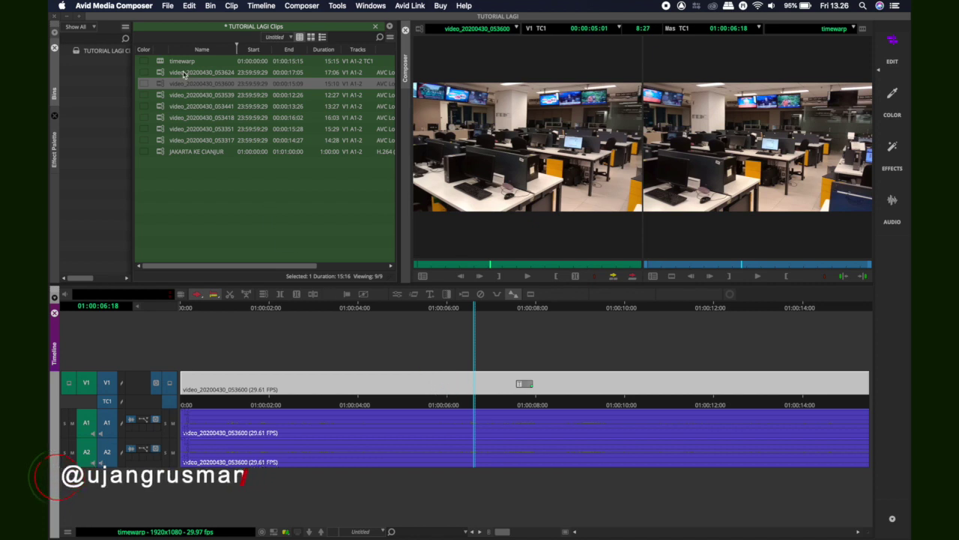
- Apply the Timewarp effect to the V1 clip, clearing the 'Effect does not apply' warning
click(55, 150)
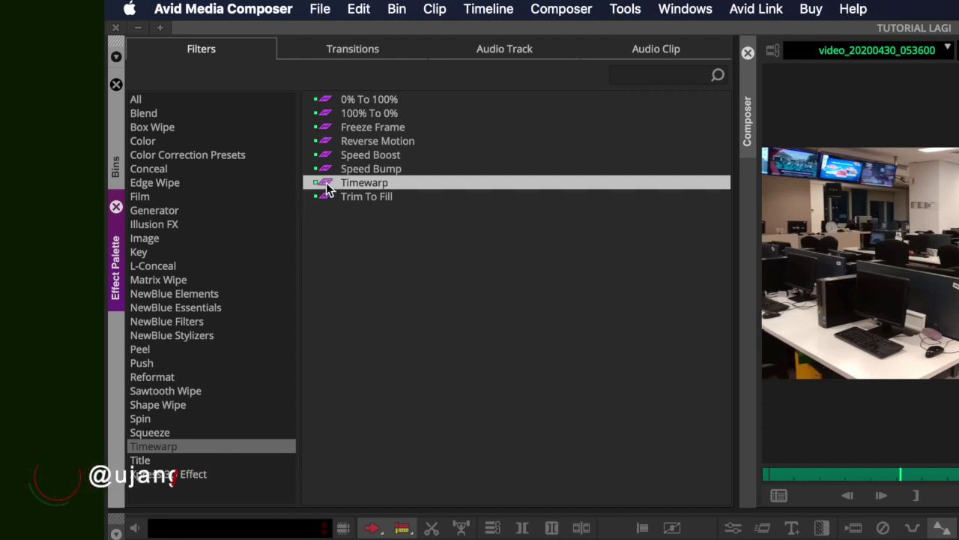
mouse_move(324, 182)
mouse_down()
mouse_move(494, 322)
mouse_move(414, 388)
mouse_up()
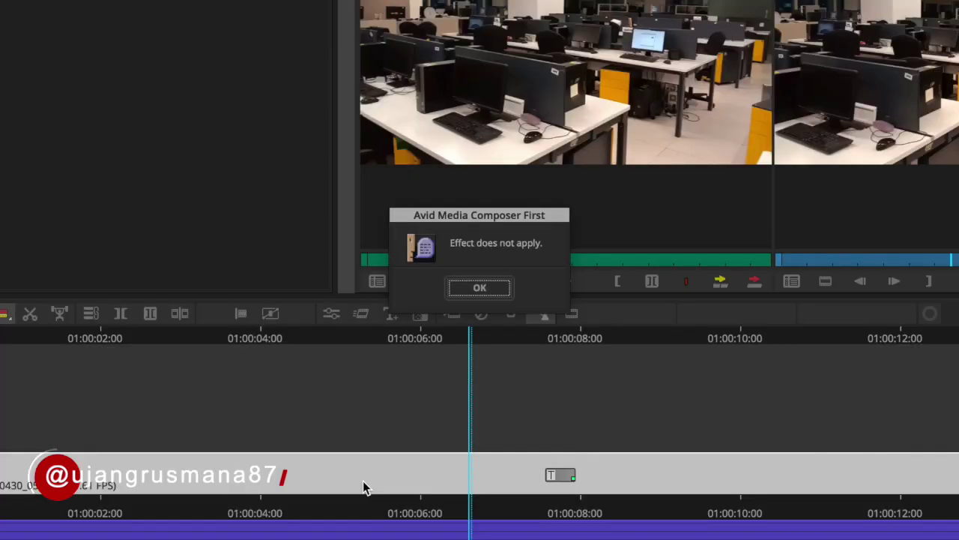
click(479, 290)
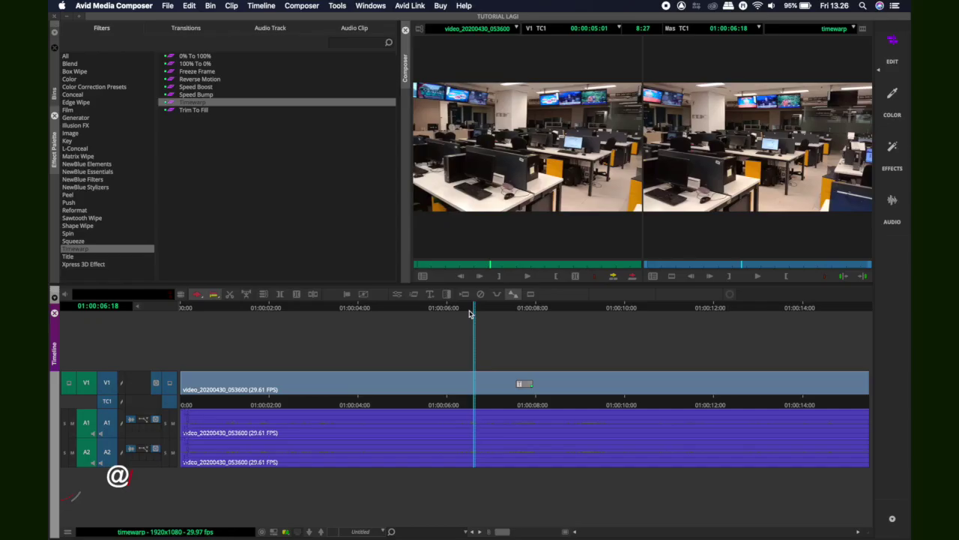
click(466, 385)
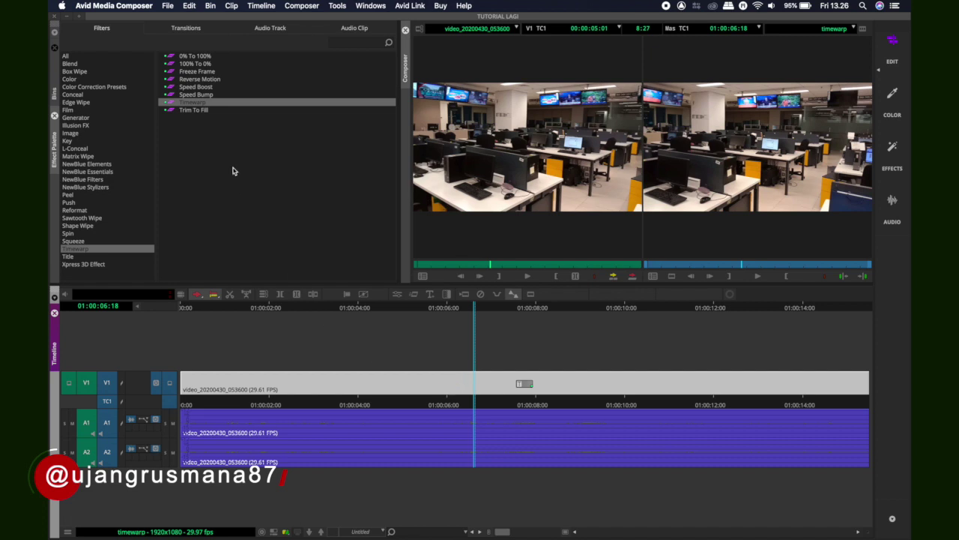
drag(187, 102, 422, 393)
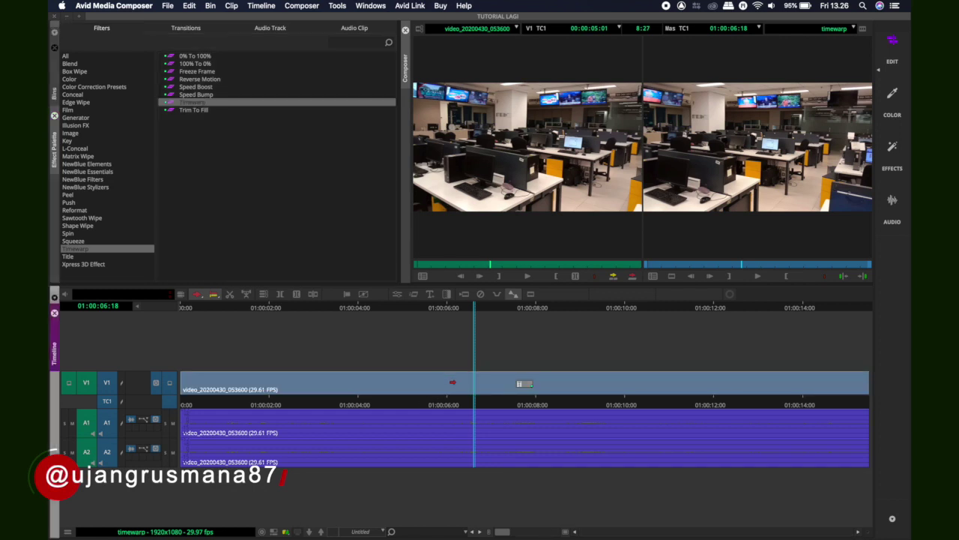
drag(488, 307, 429, 312)
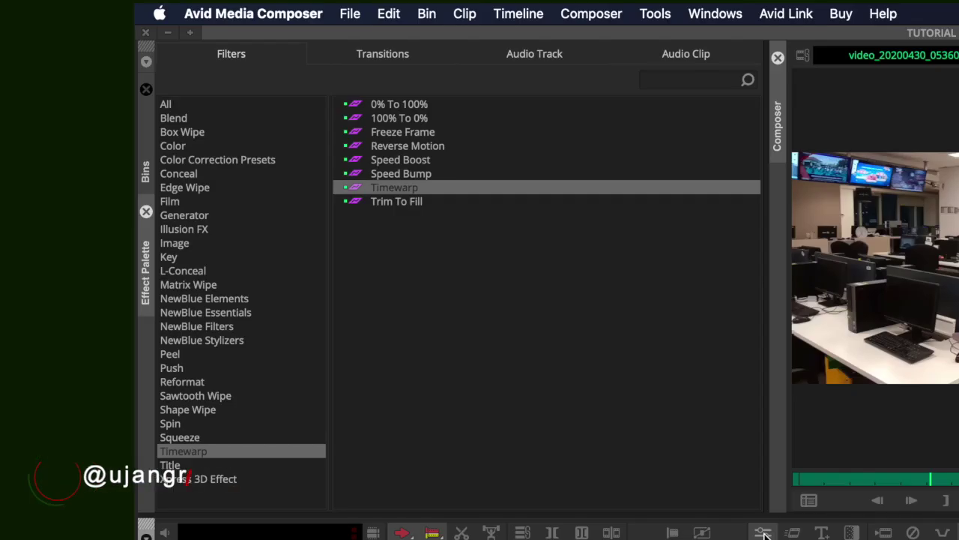
- Promote the clip's motion adapter to Timewarp in the Motion Effect Editor, and enlarge the window
click(396, 294)
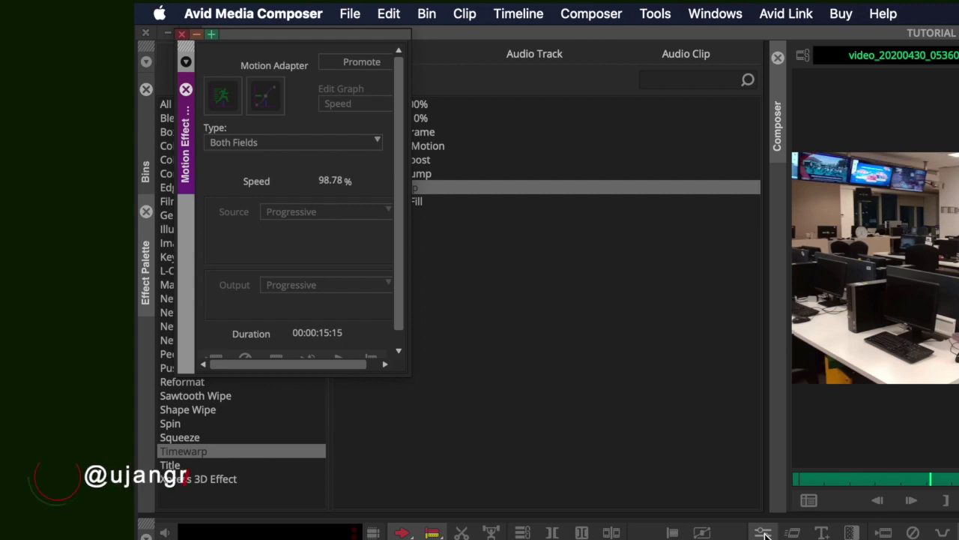
click(350, 66)
drag(412, 224, 652, 247)
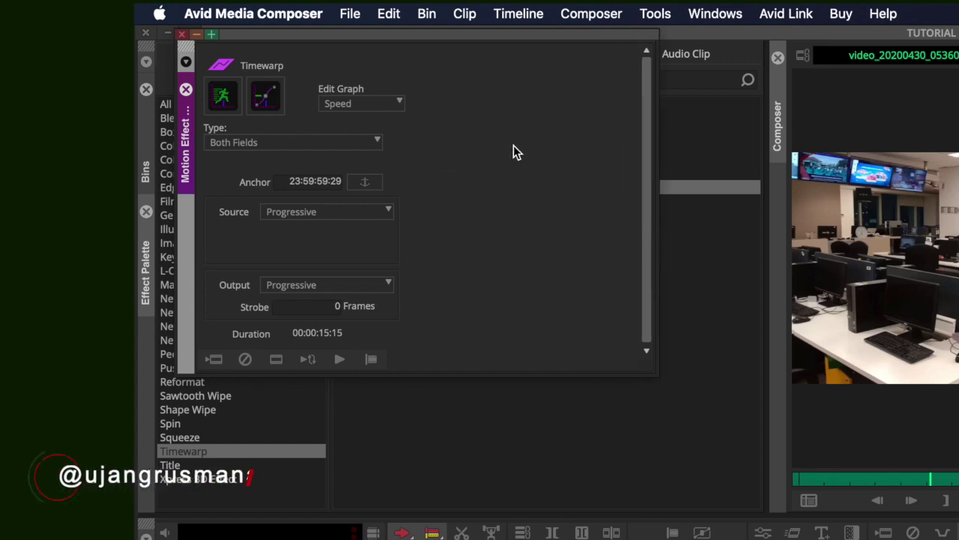
click(659, 213)
drag(659, 214, 761, 235)
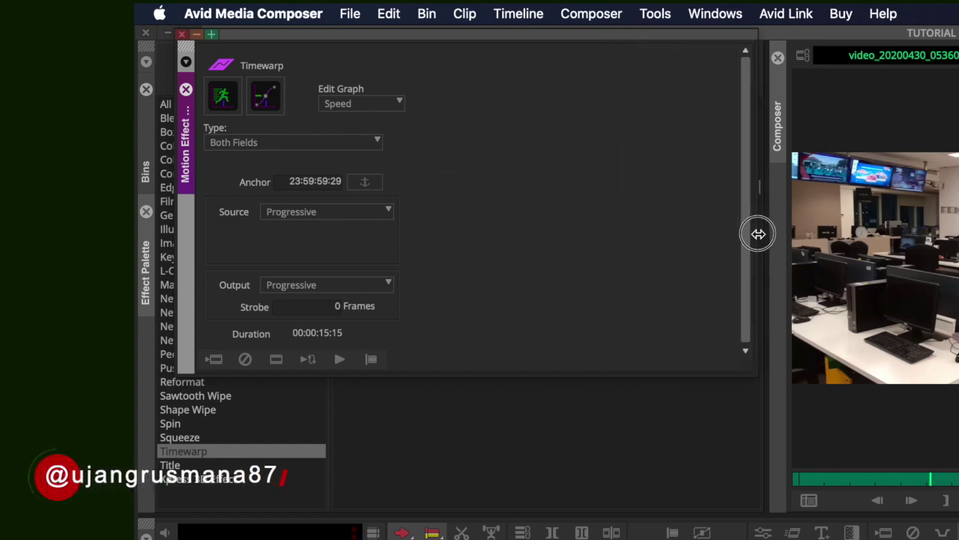
drag(627, 376, 628, 418)
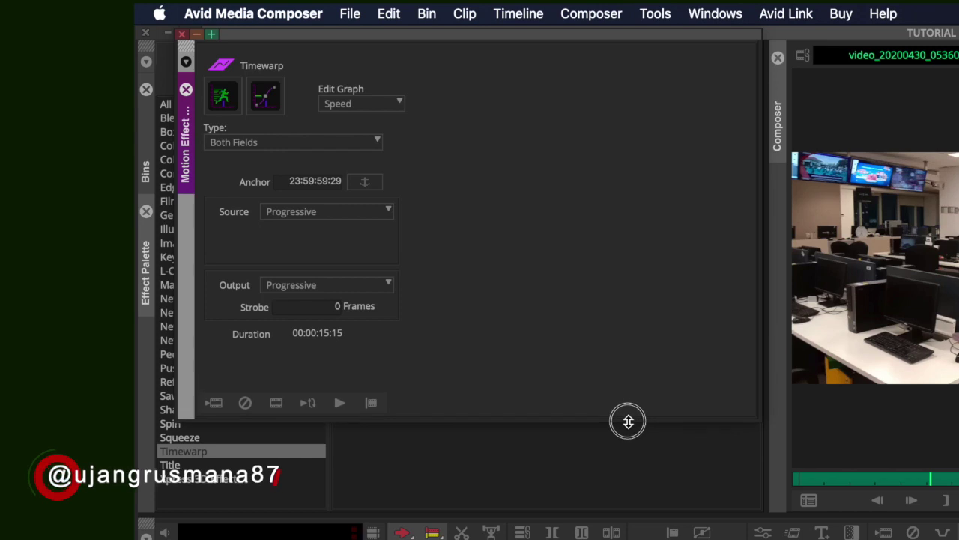
- Raise the start speed keyframe on the Speed graph from 100 to about 201.54%
click(221, 100)
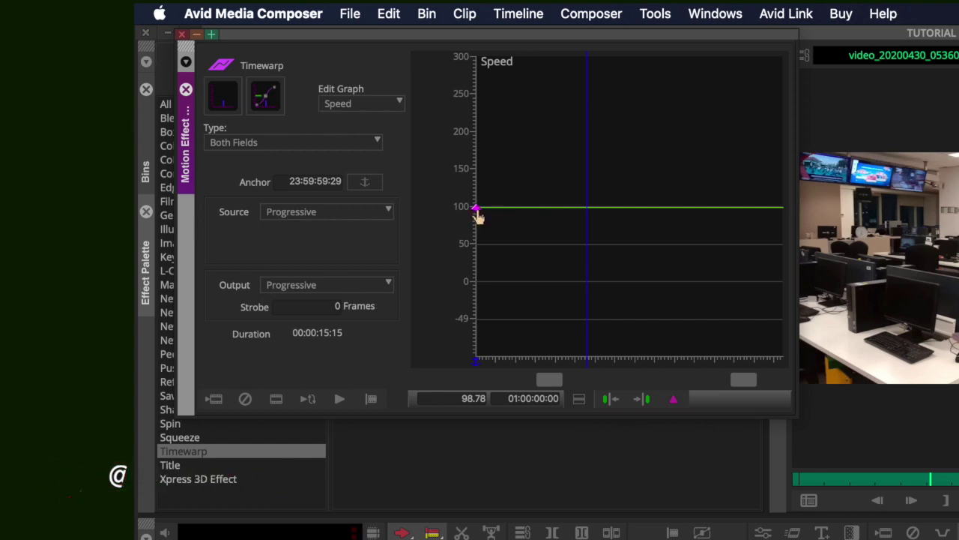
click(478, 213)
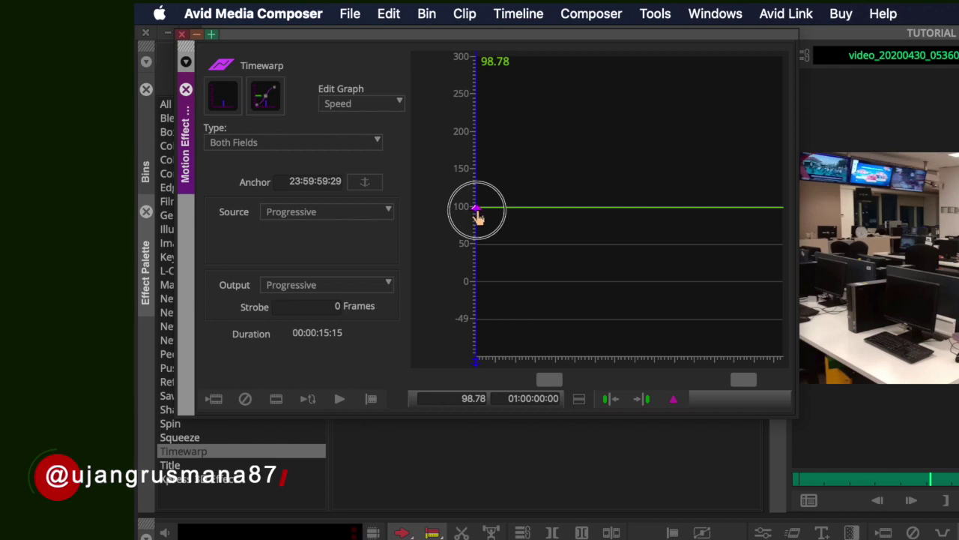
mouse_move(477, 217)
mouse_down()
mouse_move(479, 249)
mouse_move(478, 215)
mouse_up()
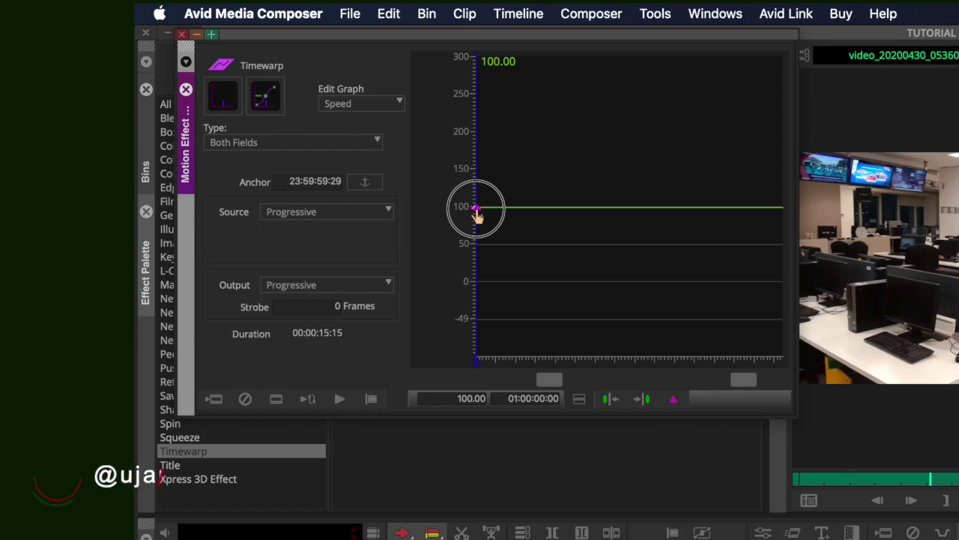
drag(477, 215, 477, 185)
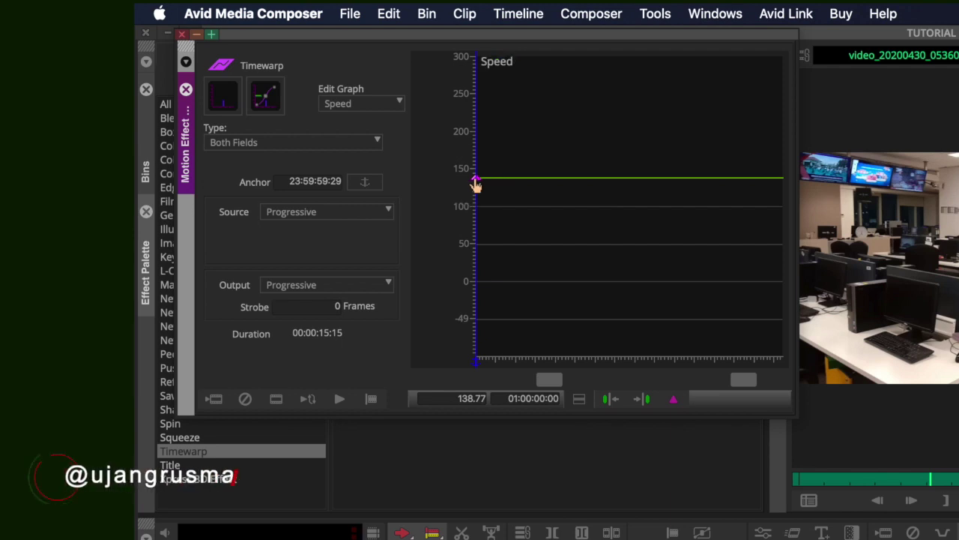
drag(477, 185, 477, 216)
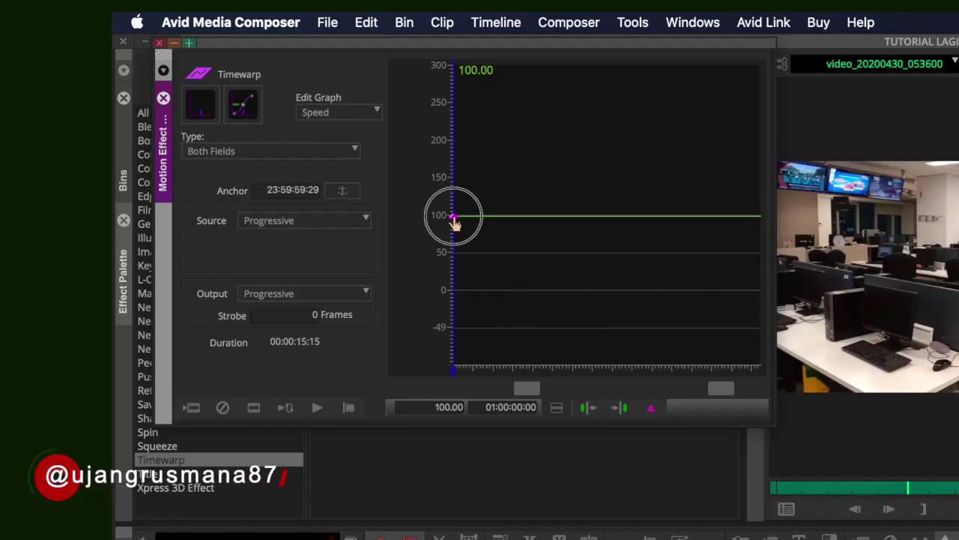
drag(454, 217, 454, 209)
drag(454, 213, 454, 138)
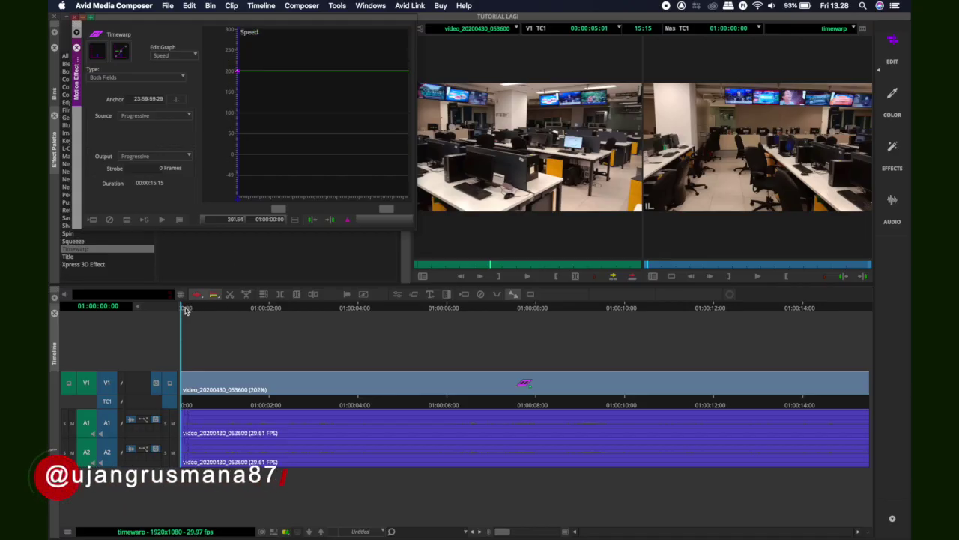
- Play back the sped-up clip, then push the speed keyframe toward 300%
click(184, 309)
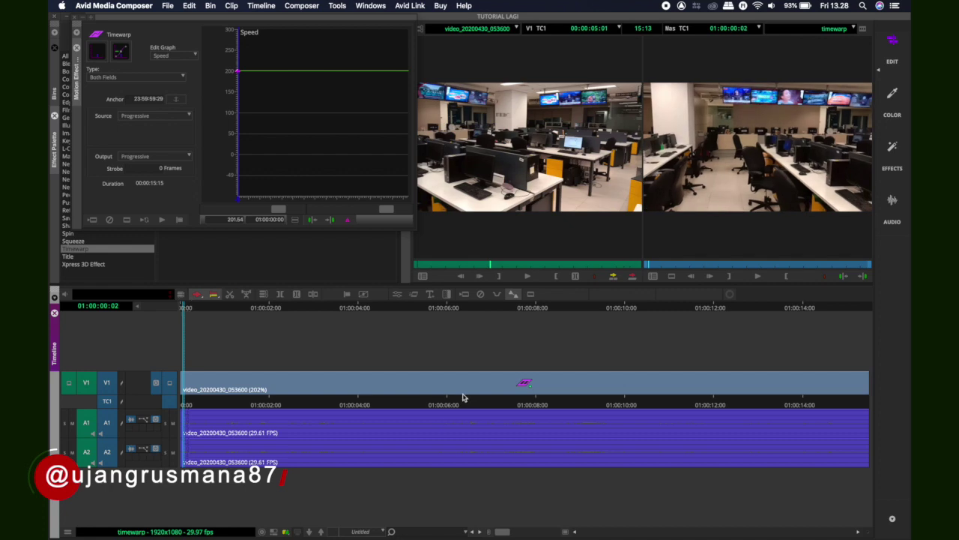
key(space)
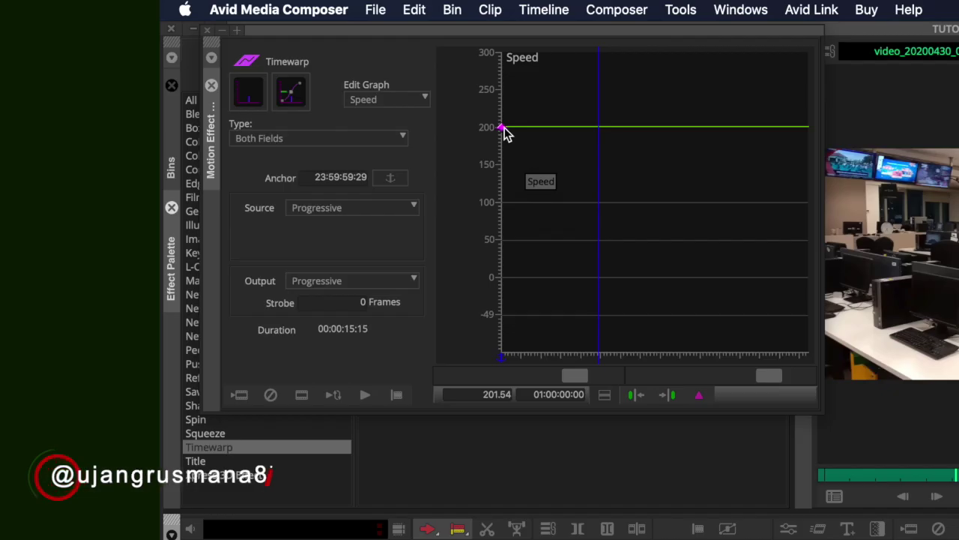
drag(240, 77, 240, 34)
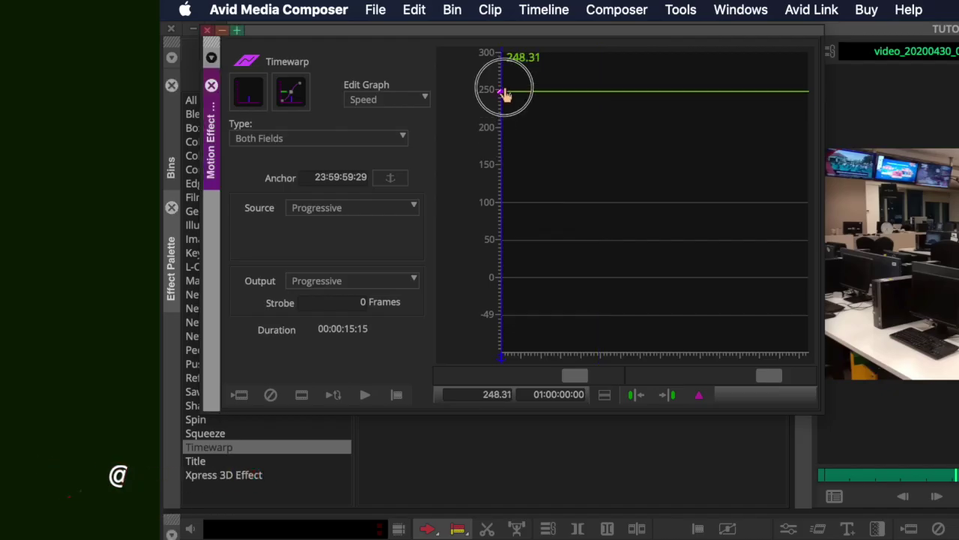
drag(507, 62, 508, 57)
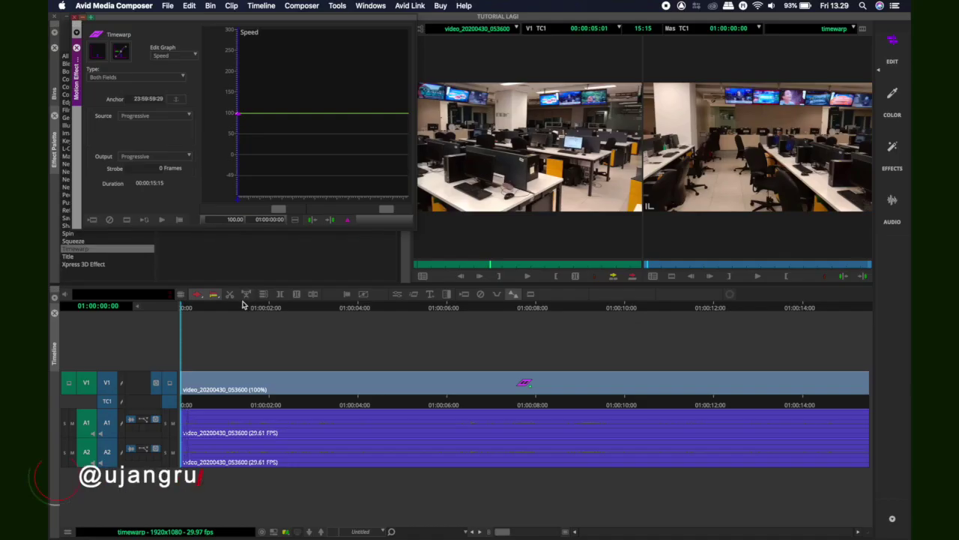
- Add a 100% speed keyframe at 01:00:03:10 on the Speed graph
drag(242, 304, 326, 307)
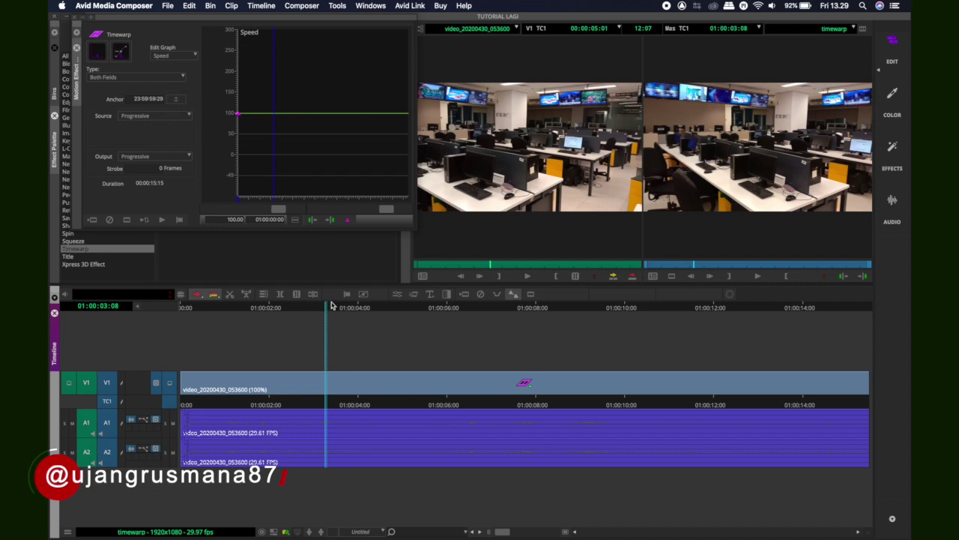
drag(275, 126, 274, 128)
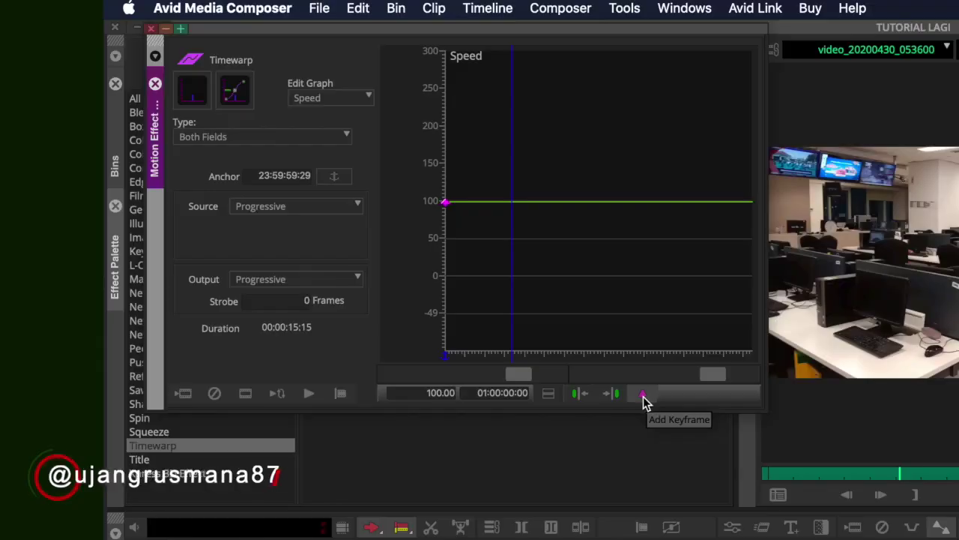
click(642, 398)
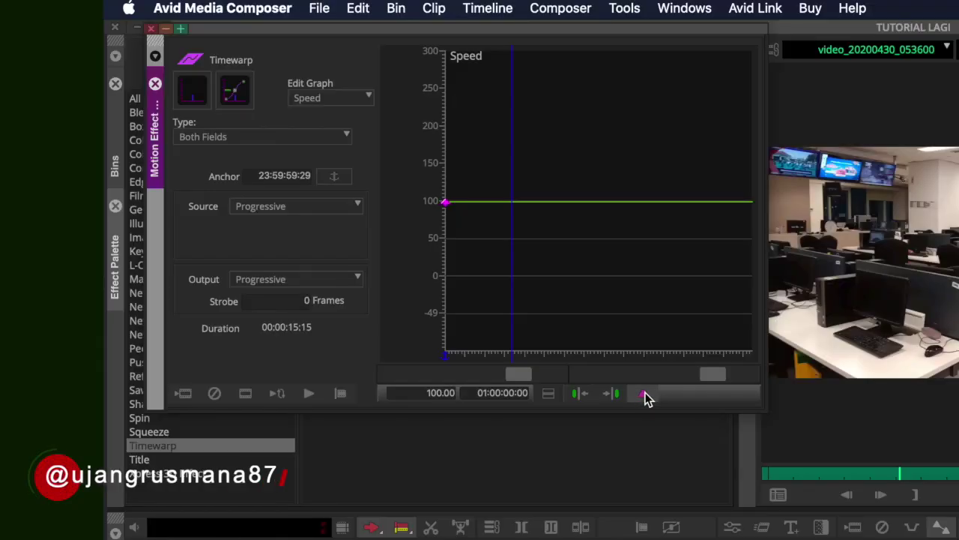
click(643, 398)
- Set the speed to 300% at 01:00:03:11, one frame after the 100% keyframe
key(Right)
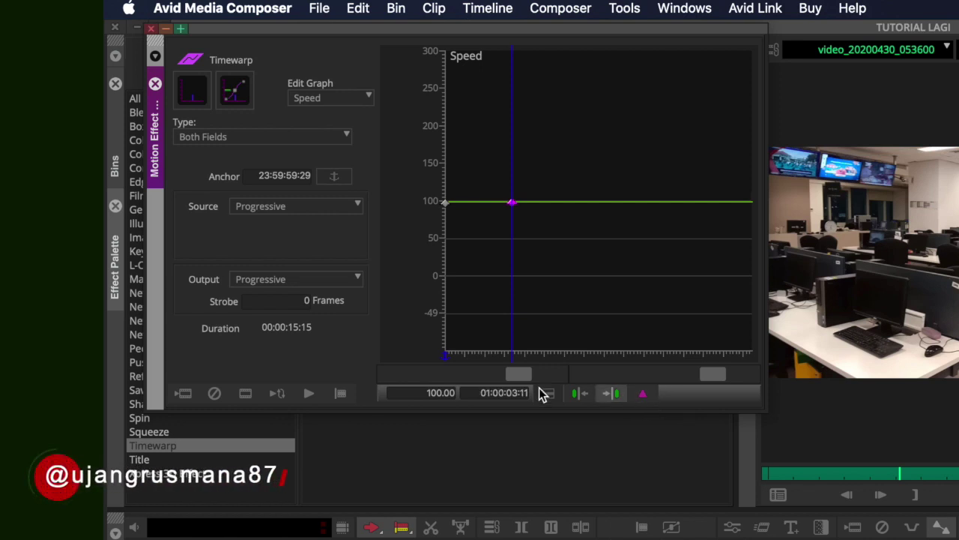
click(444, 394)
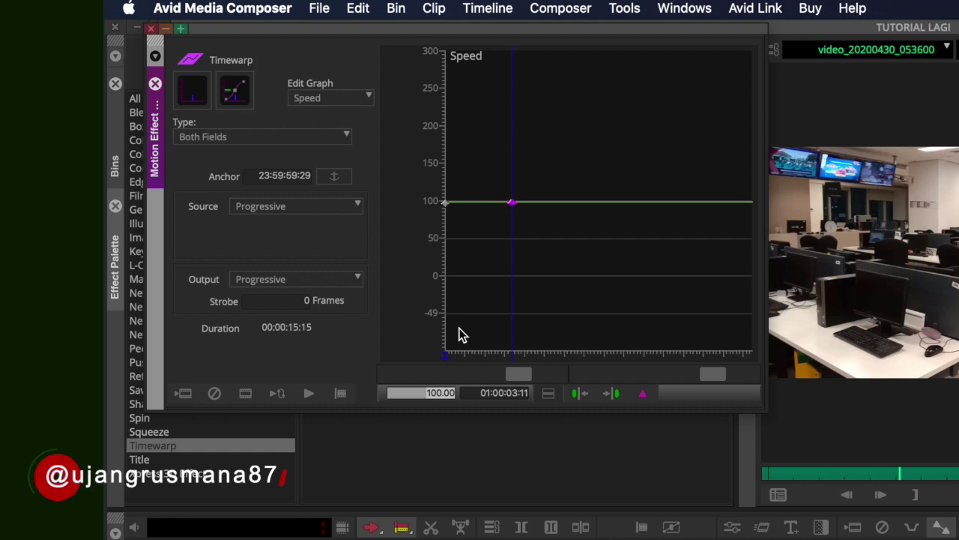
click(709, 375)
drag(710, 375, 719, 375)
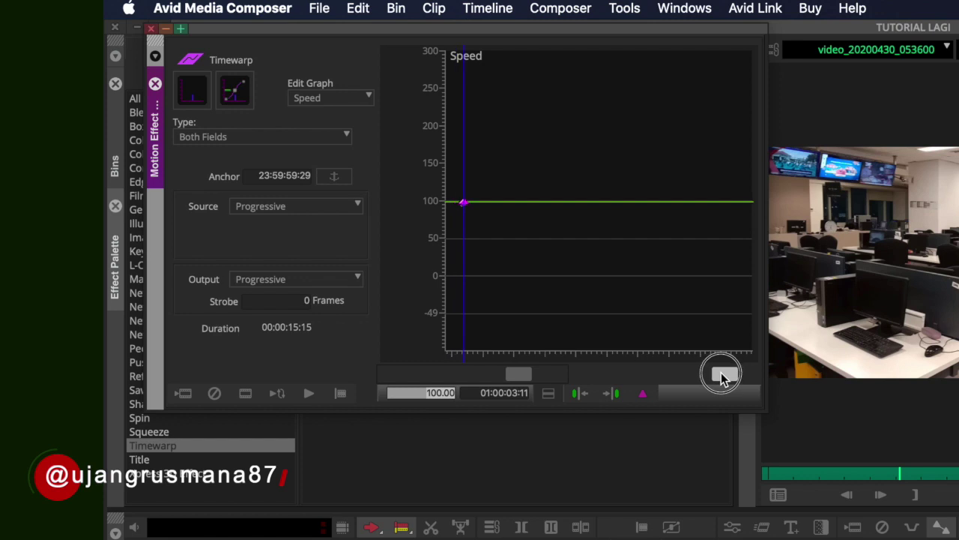
click(440, 392)
drag(440, 393, 463, 392)
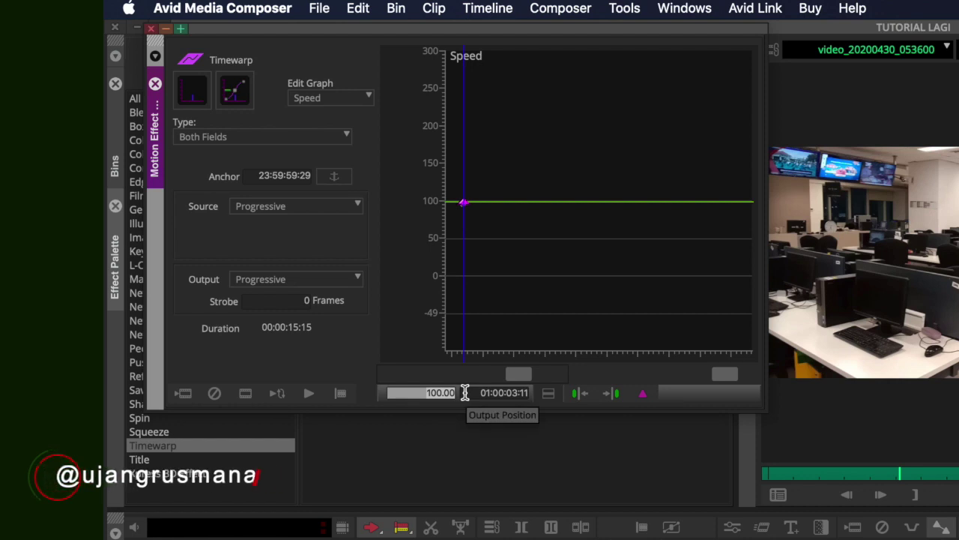
text(150)
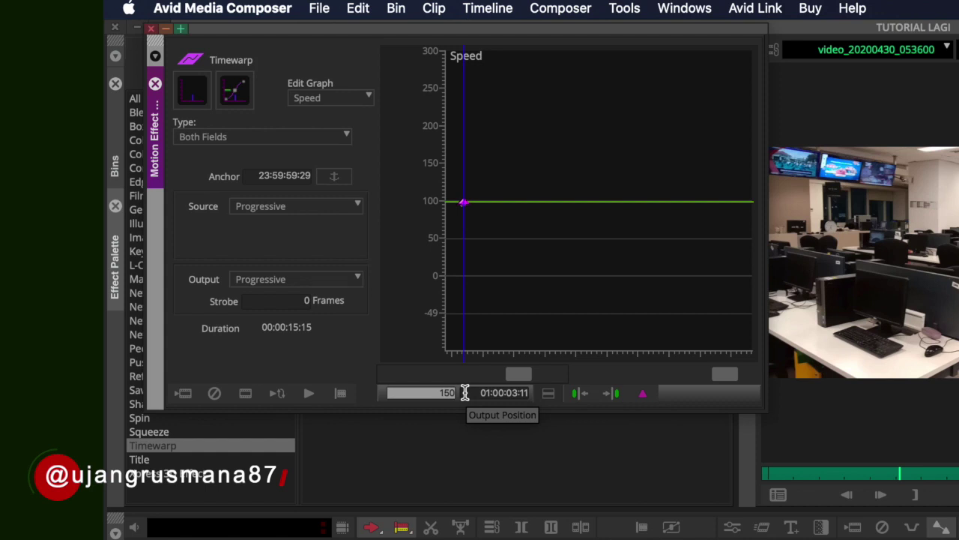
key(BackSpace)
key(BackSpace)
key(BackSpace)
text(300)
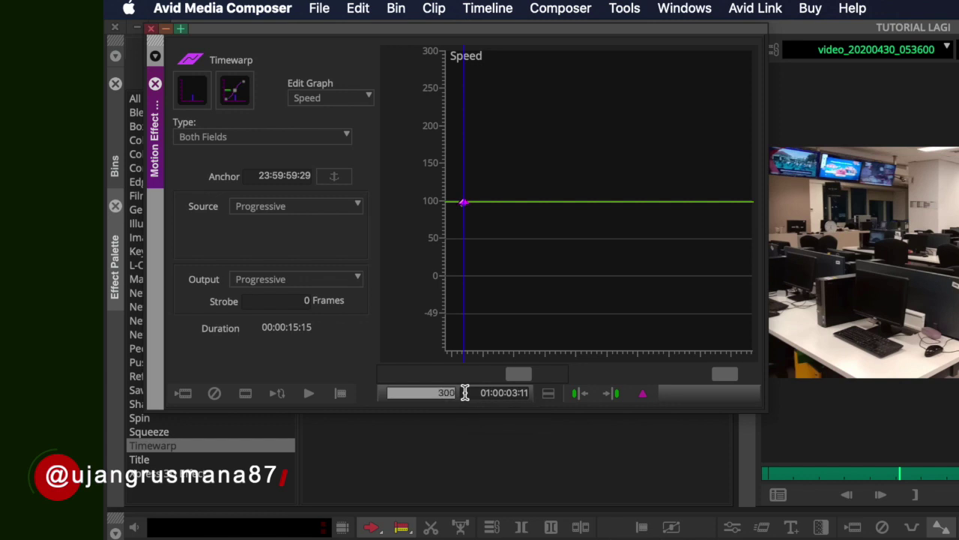
key(Return)
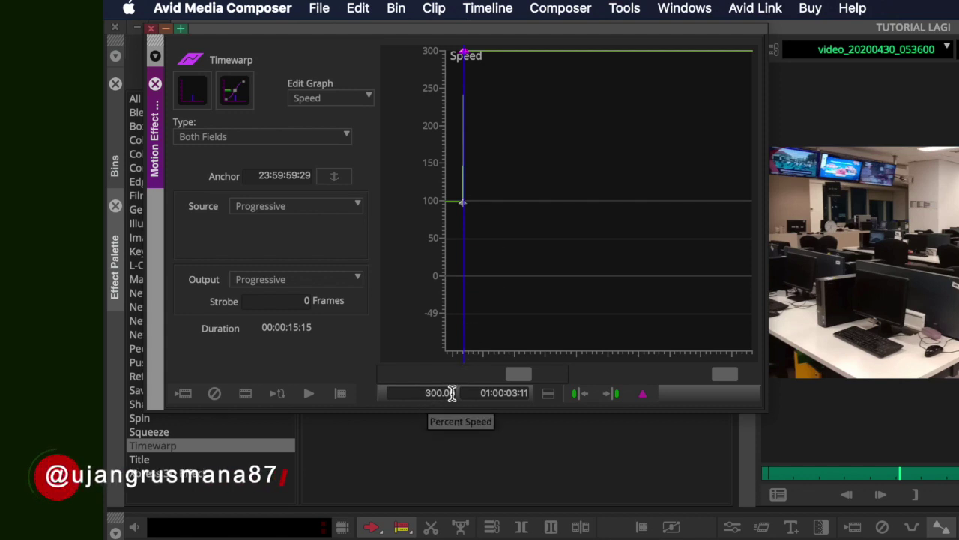
- Give the 300% keyframe Shelf interpolation
right_click(464, 53)
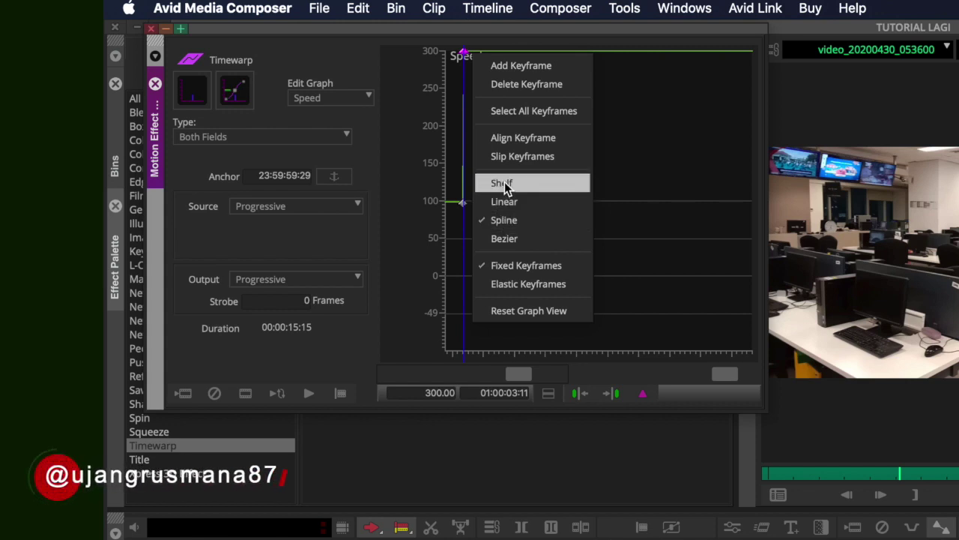
click(503, 186)
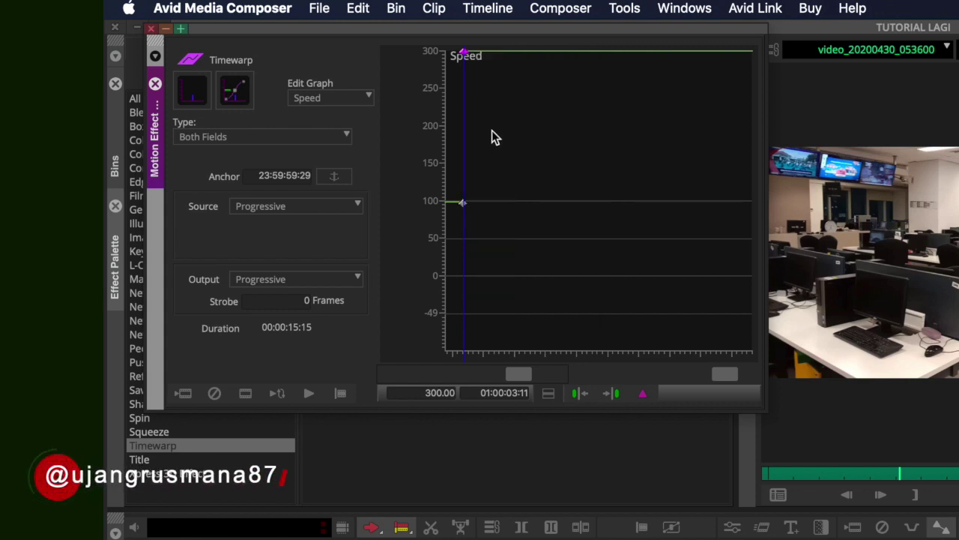
click(457, 162)
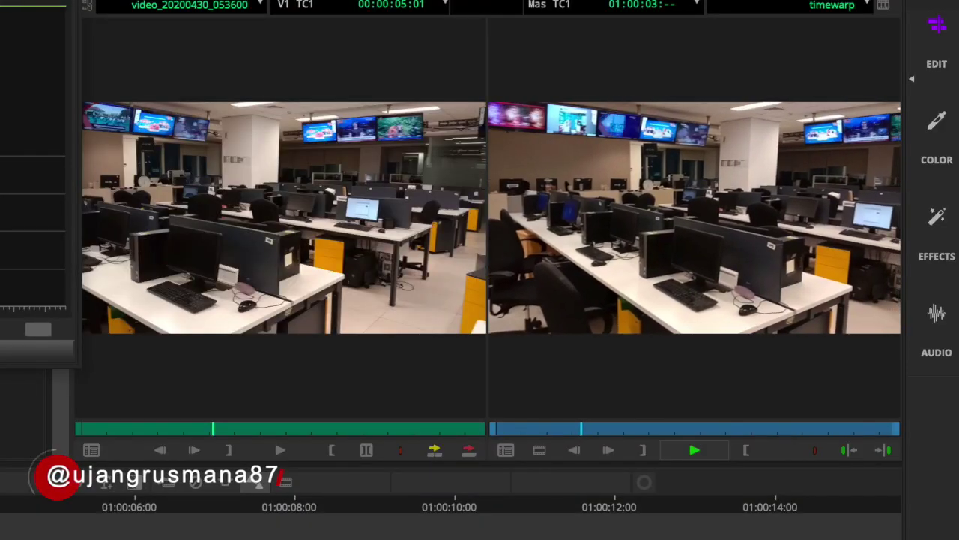
key(space)
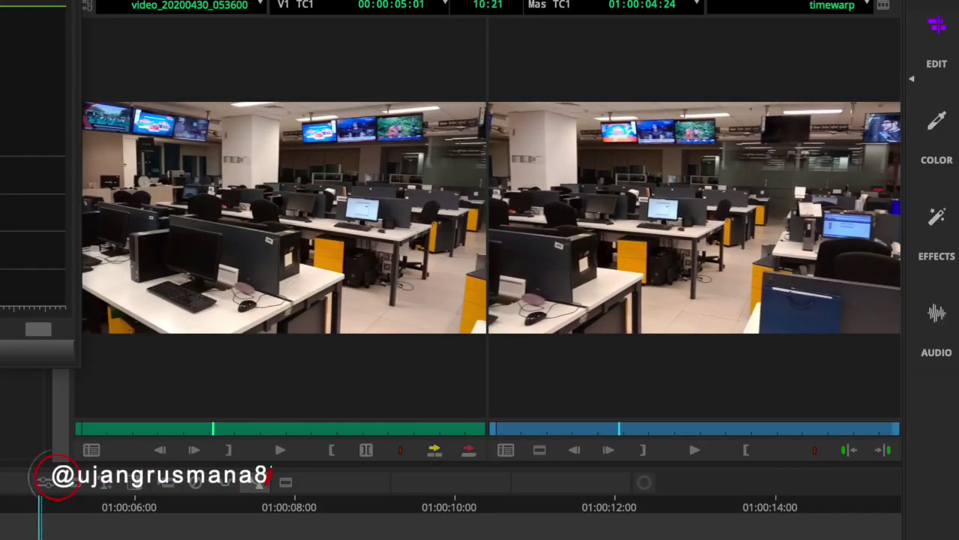
key(space)
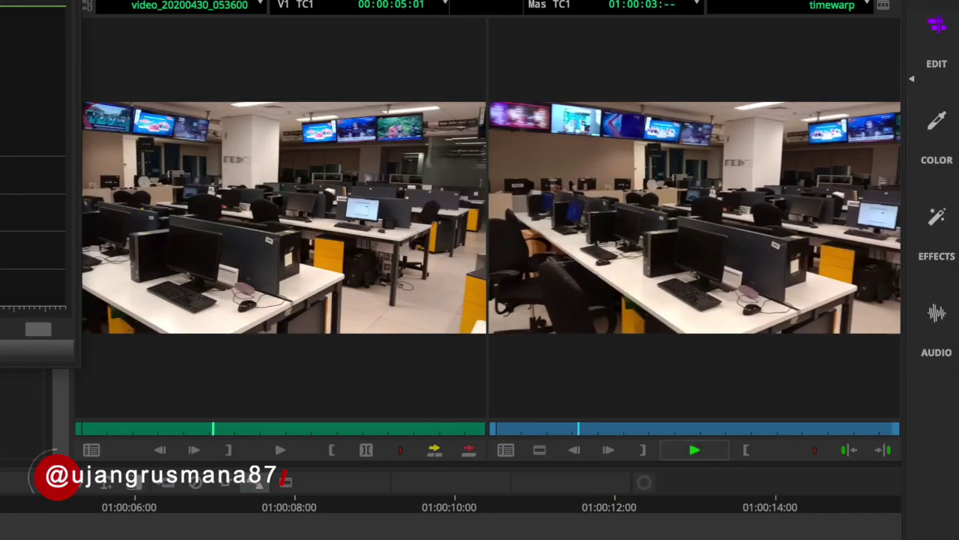
key(space)
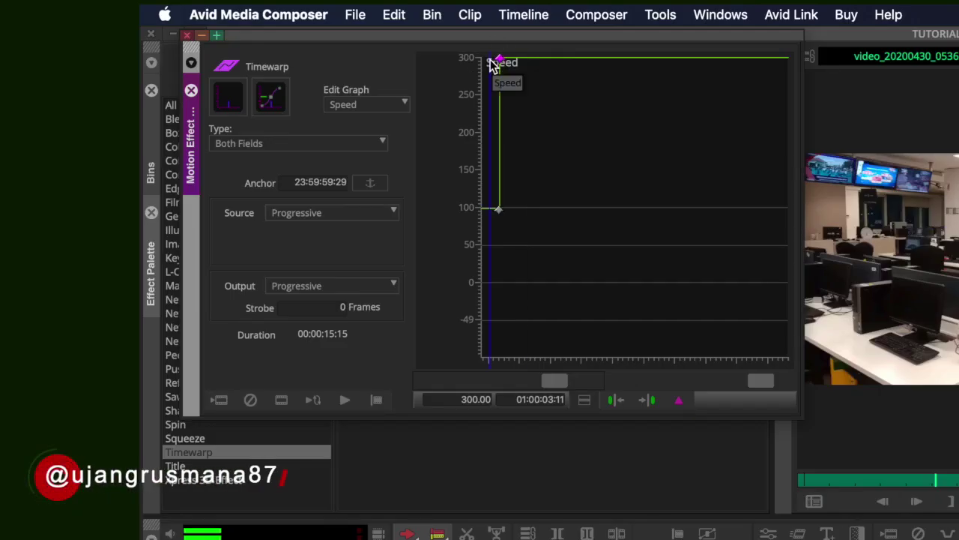
- Add a keyframe that drops the speed back to 100% at 01:00:03:28
click(516, 58)
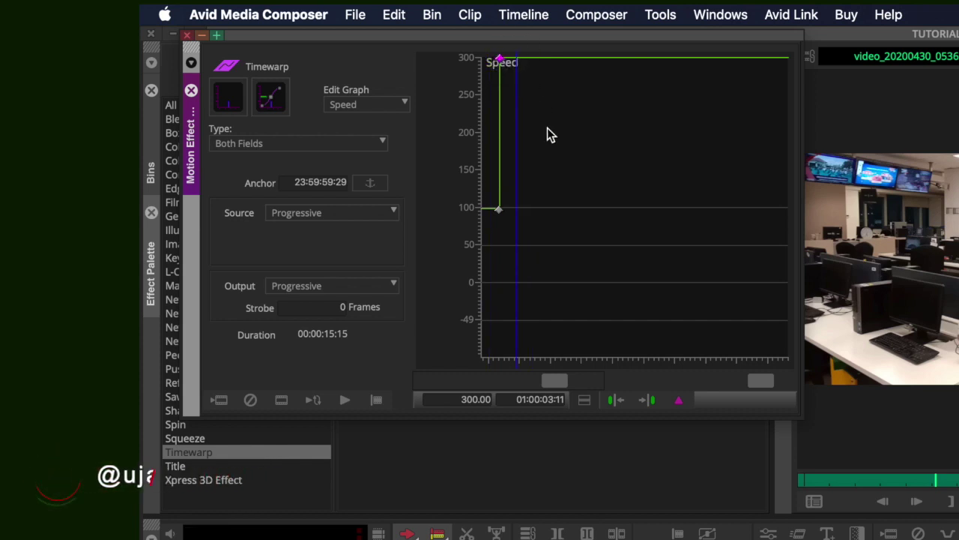
click(682, 402)
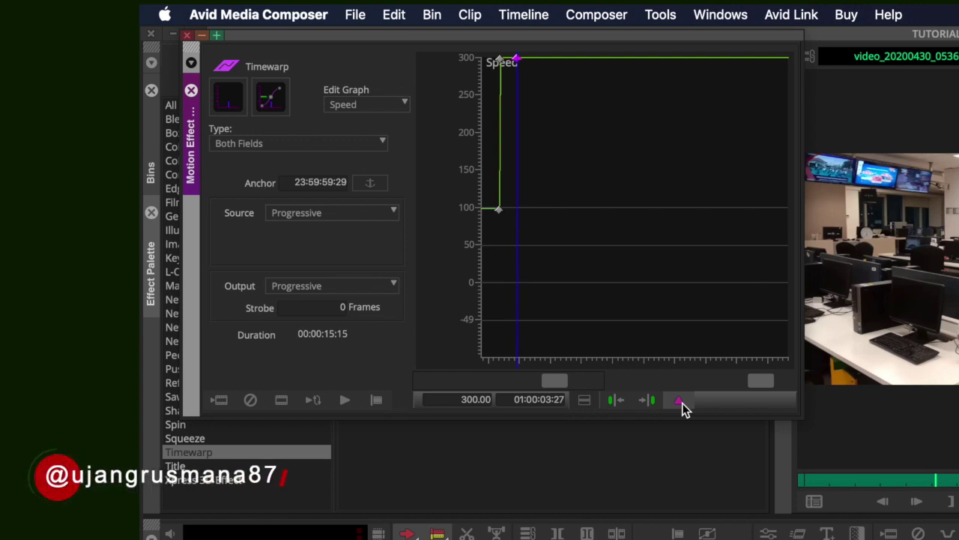
key(Right)
double_click(486, 399)
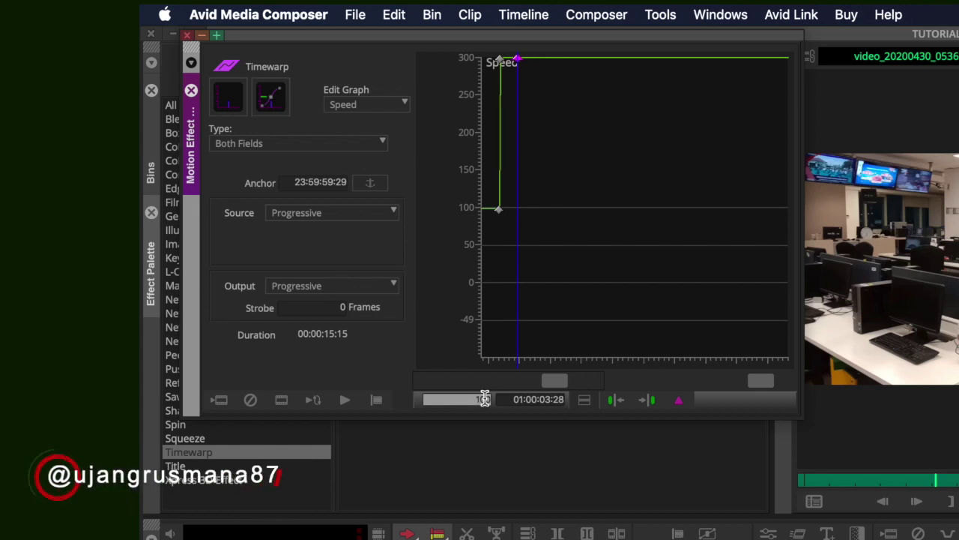
key(Return)
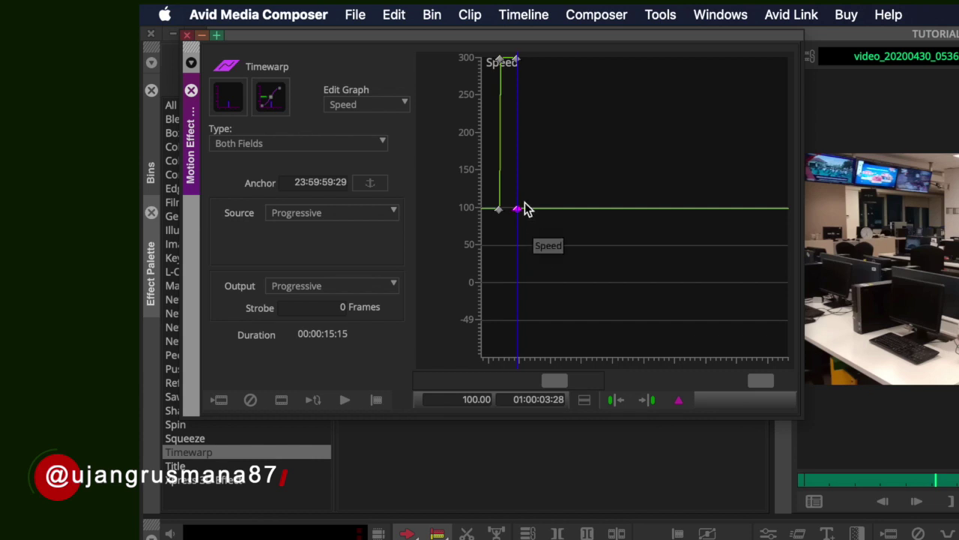
- Apply Shelf interpolation to the new 100% keyframe
right_click(517, 217)
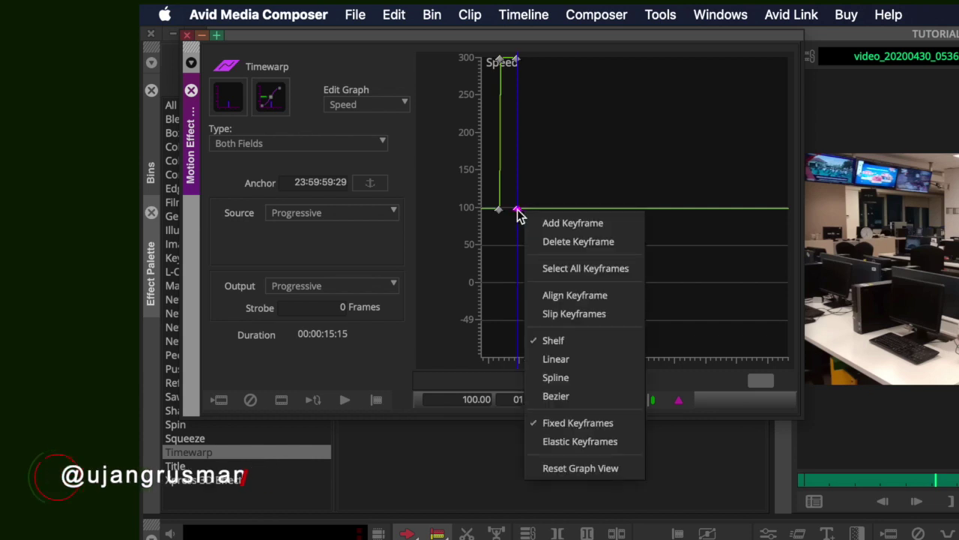
click(567, 339)
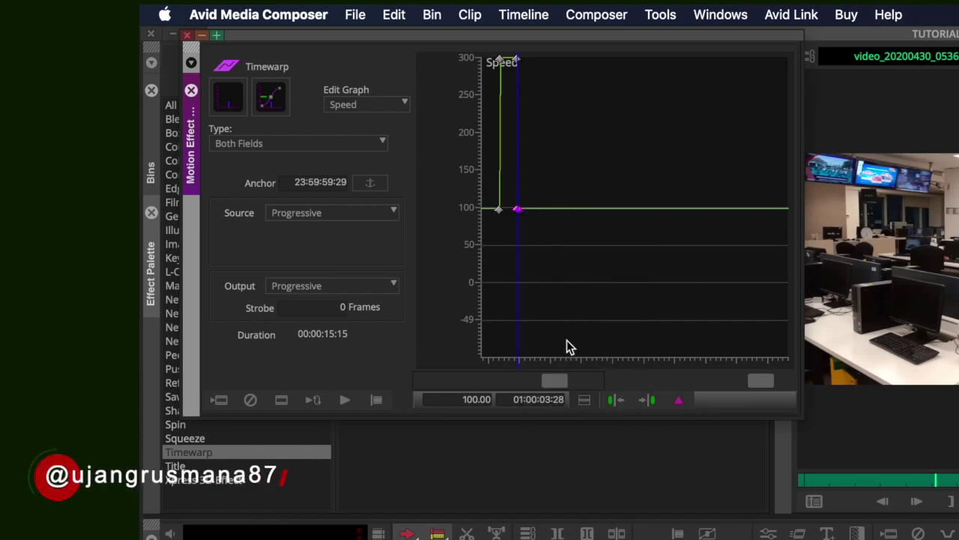
click(494, 124)
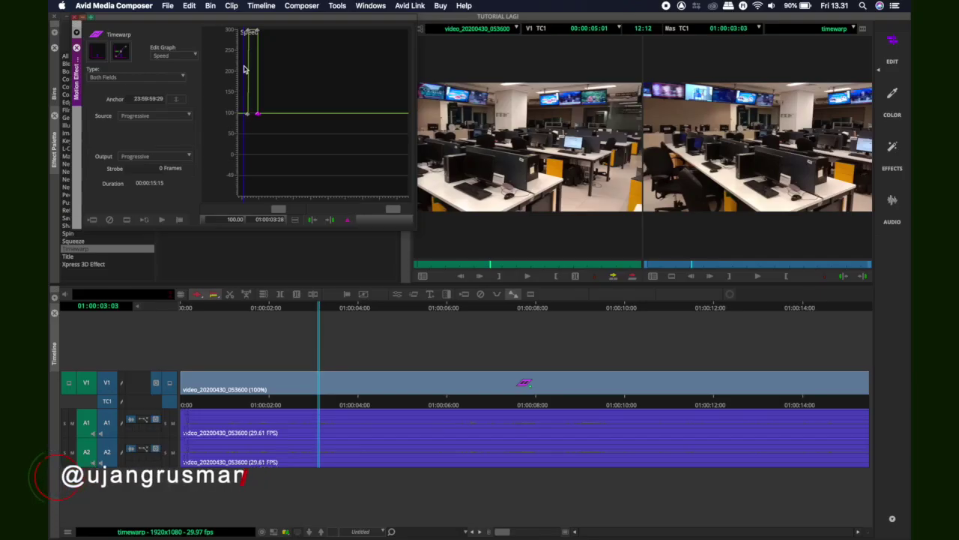
- Play back the speed jump, then widen the speed graph's range to span 500 down to -299
key(space)
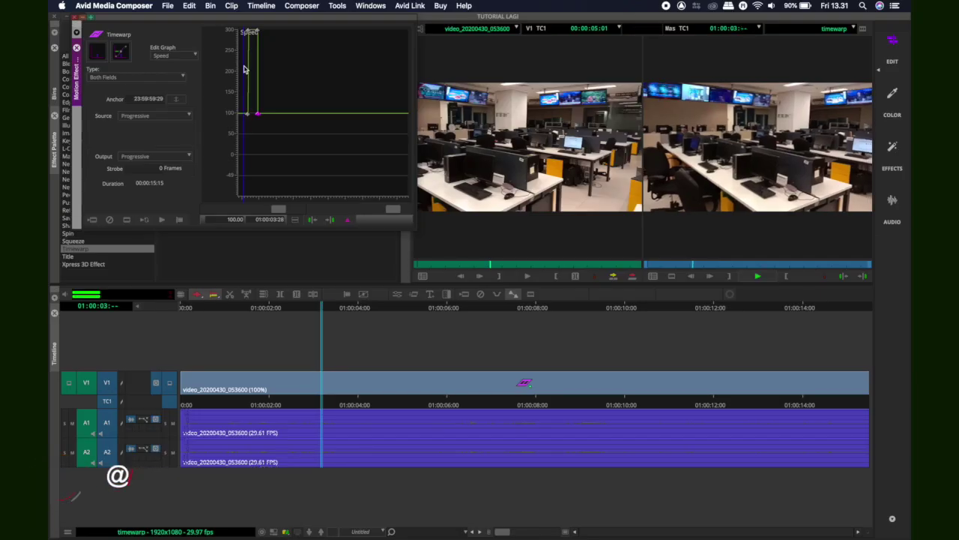
key(space)
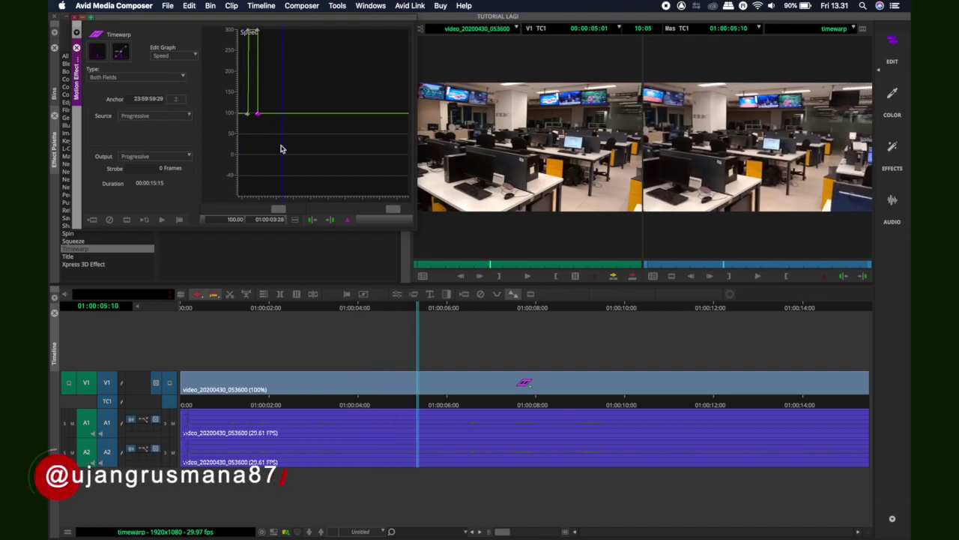
drag(282, 209, 265, 209)
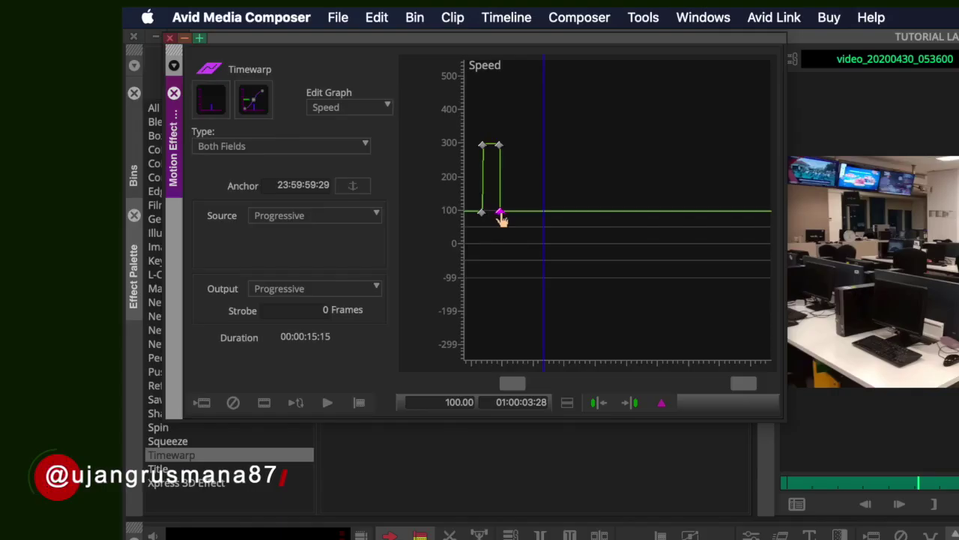
- Delete the keyframe returning speed to 100 and the extra later keyframe, then select the 300 keyframe
right_click(502, 219)
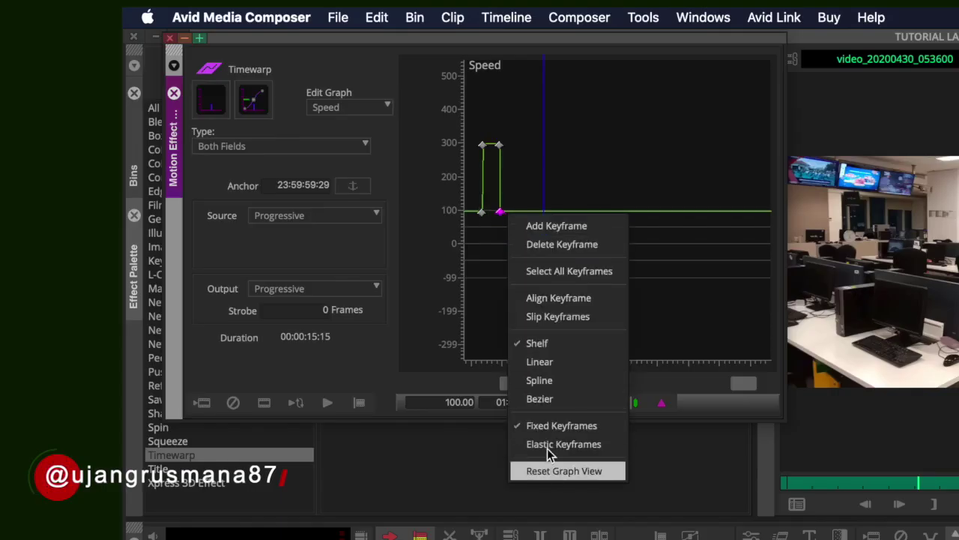
click(569, 244)
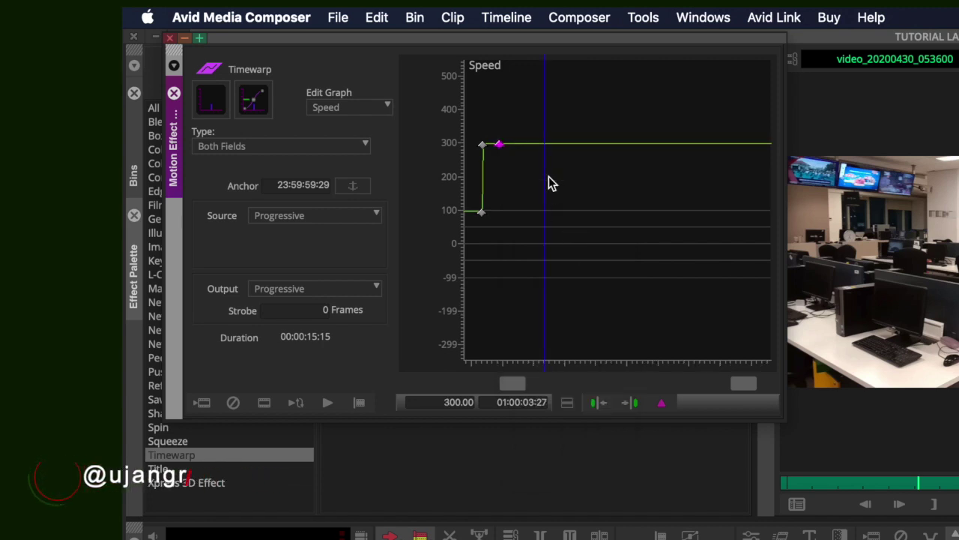
right_click(501, 148)
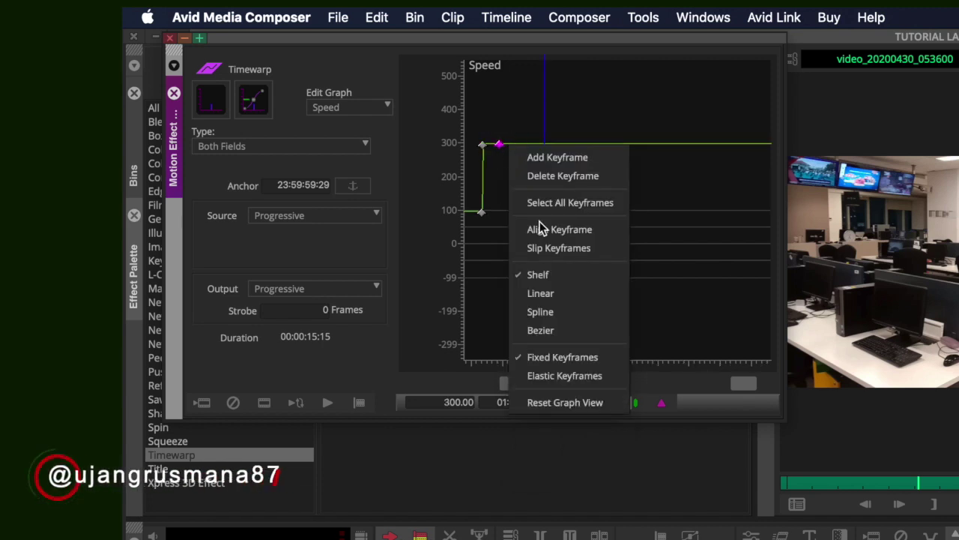
click(546, 175)
click(485, 152)
text(800)
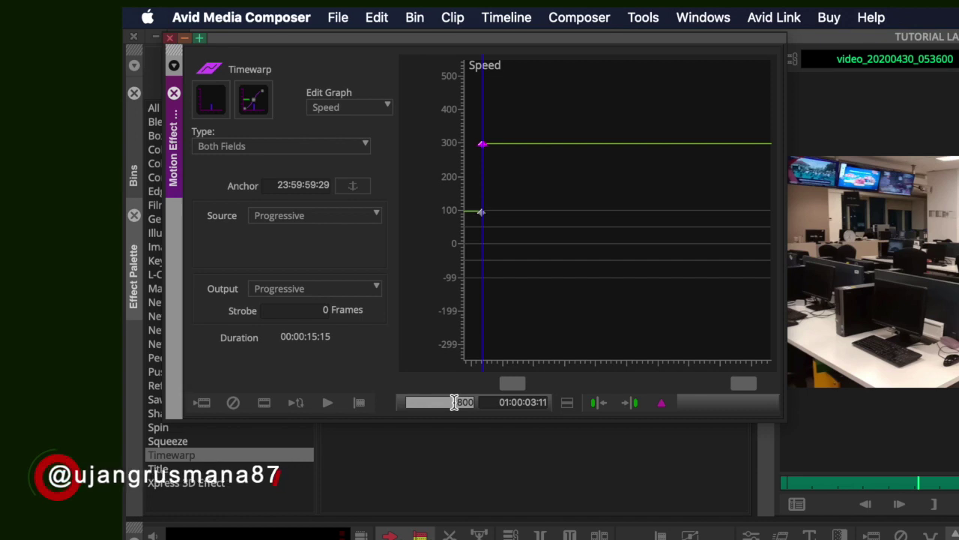
- Raise the jump's speed to 800% and move a few frames further along the clip
key(Return)
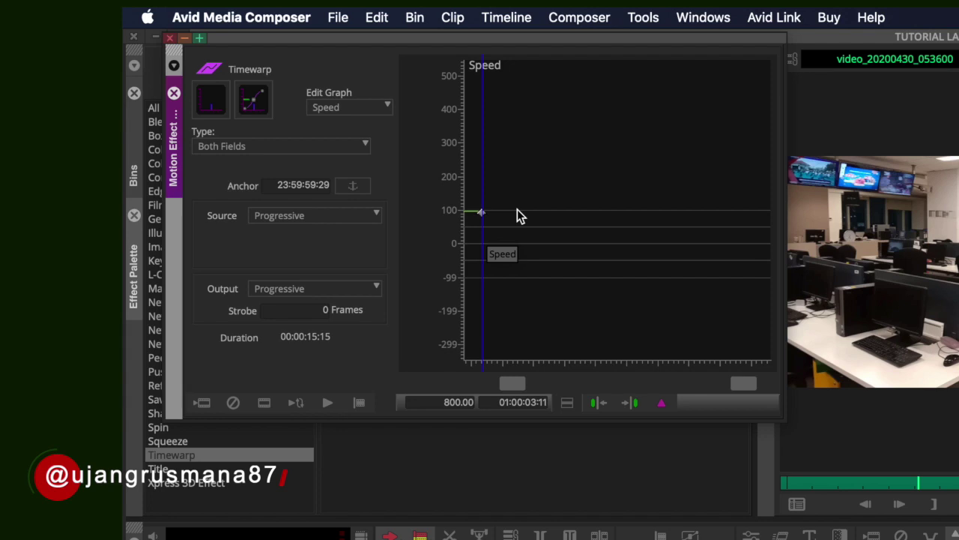
key(Right)
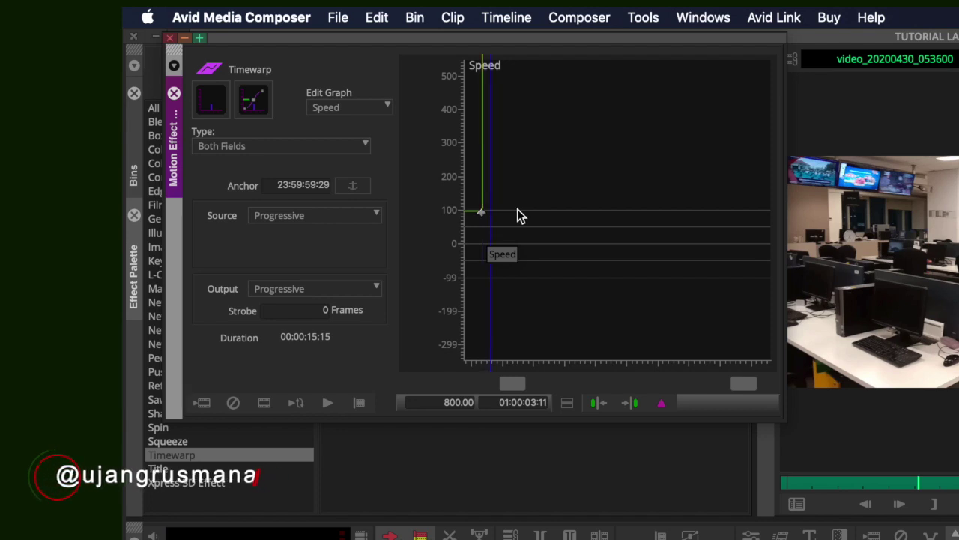
click(664, 403)
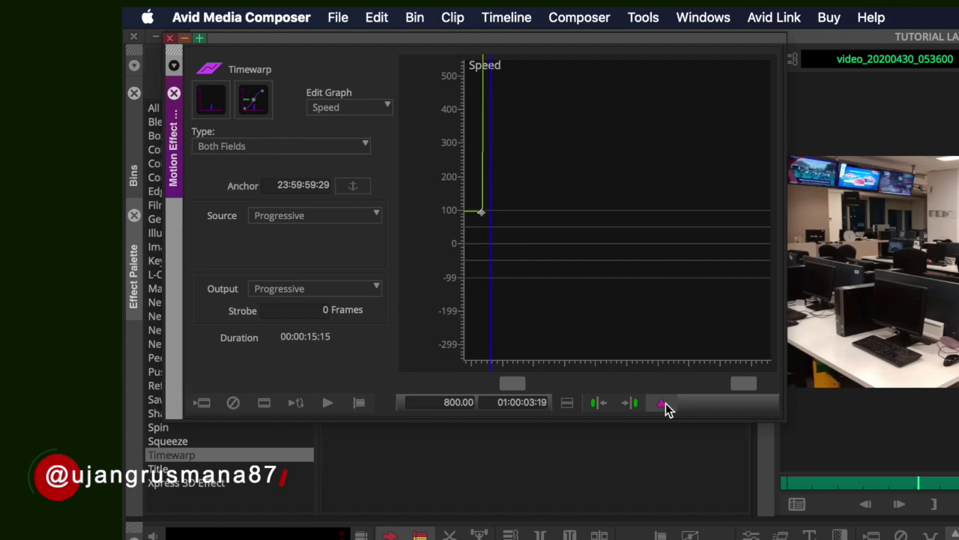
key(Right)
- Add a 50% speed keyframe with shelf interpolation, then scrub back toward the clip start
click(468, 402)
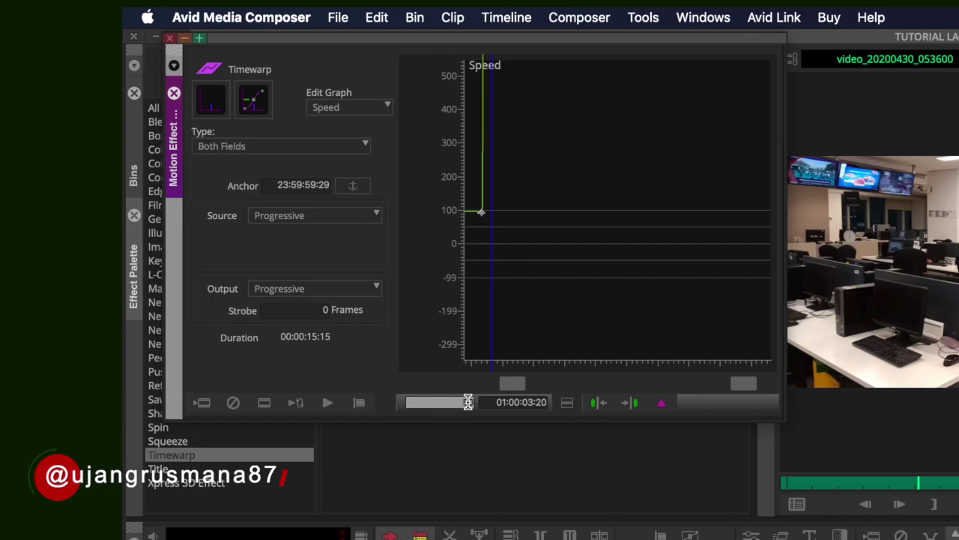
text(50)
key(Return)
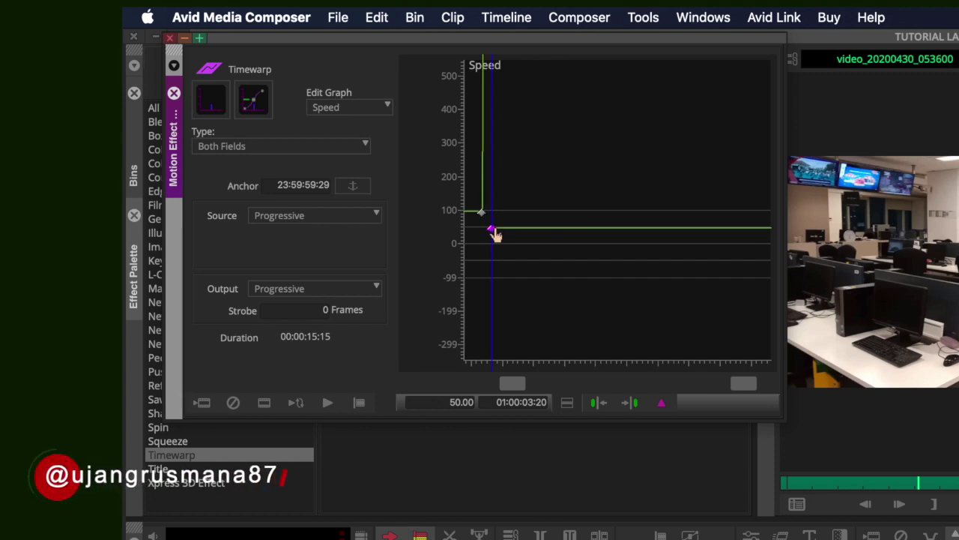
right_click(494, 234)
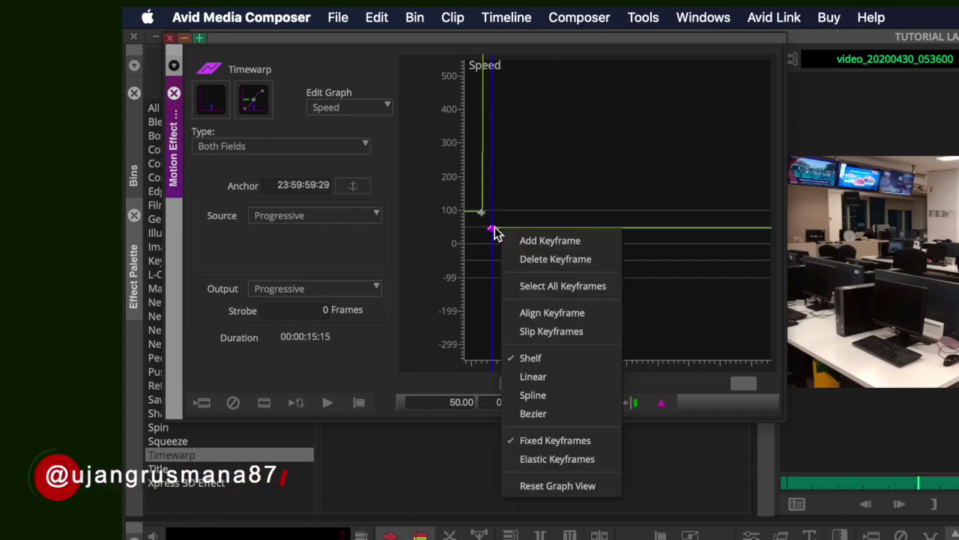
click(537, 359)
drag(474, 63, 214, 28)
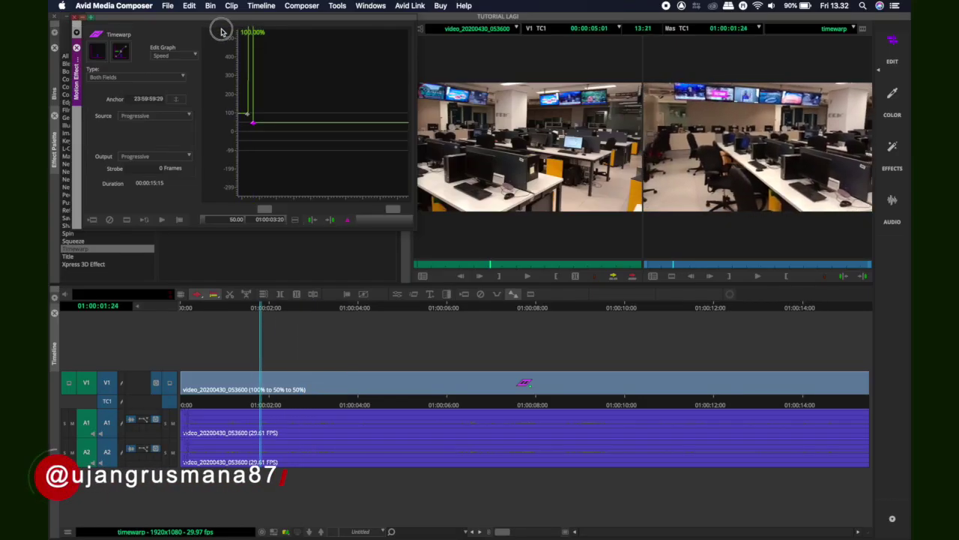
key(space)
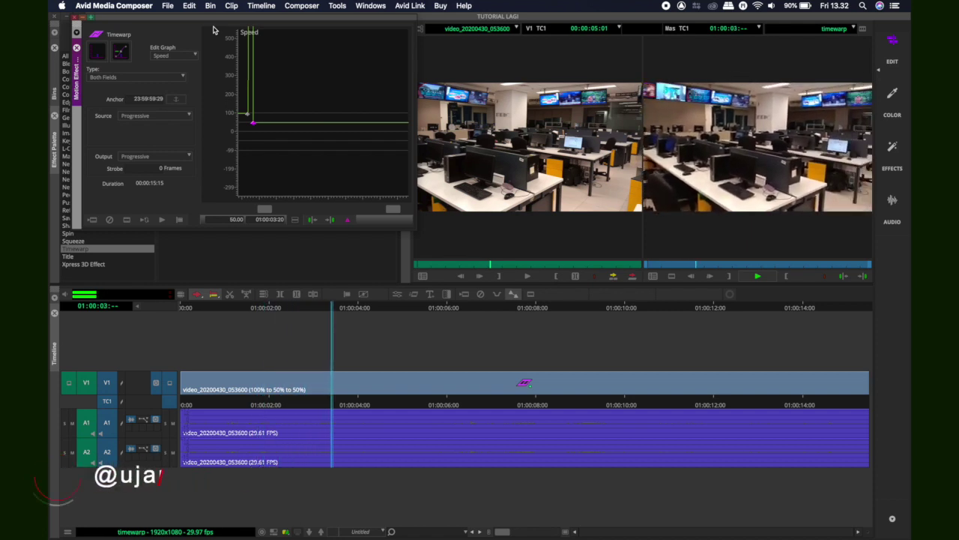
key(space)
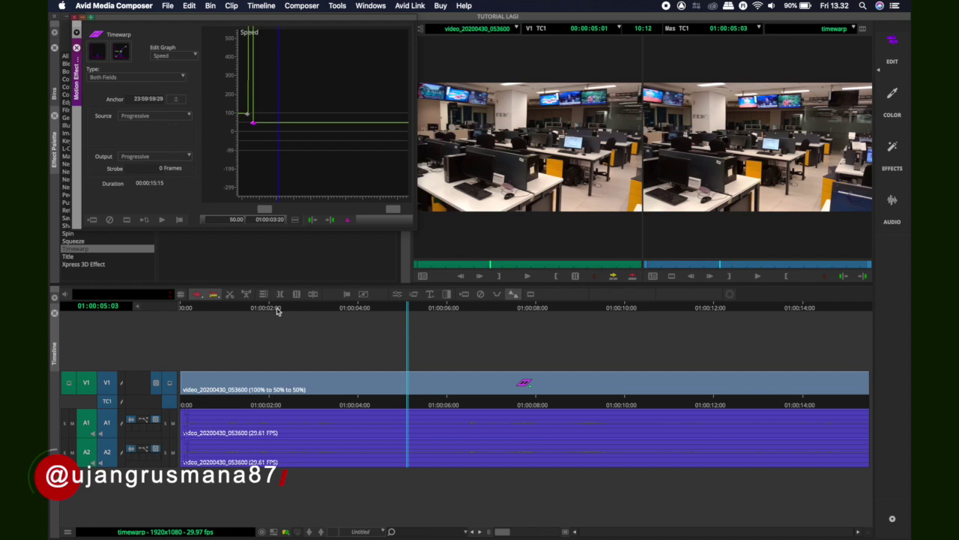
drag(276, 309, 213, 298)
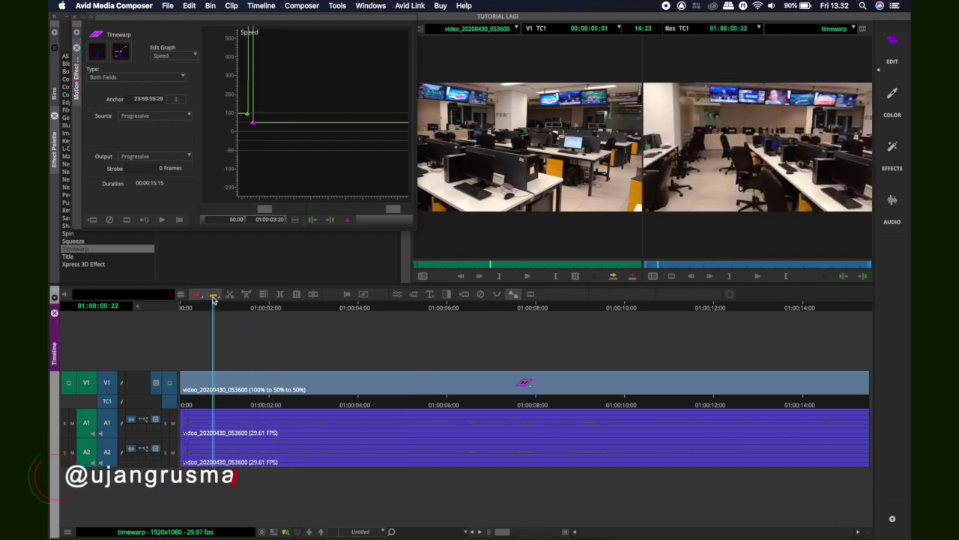
key(space)
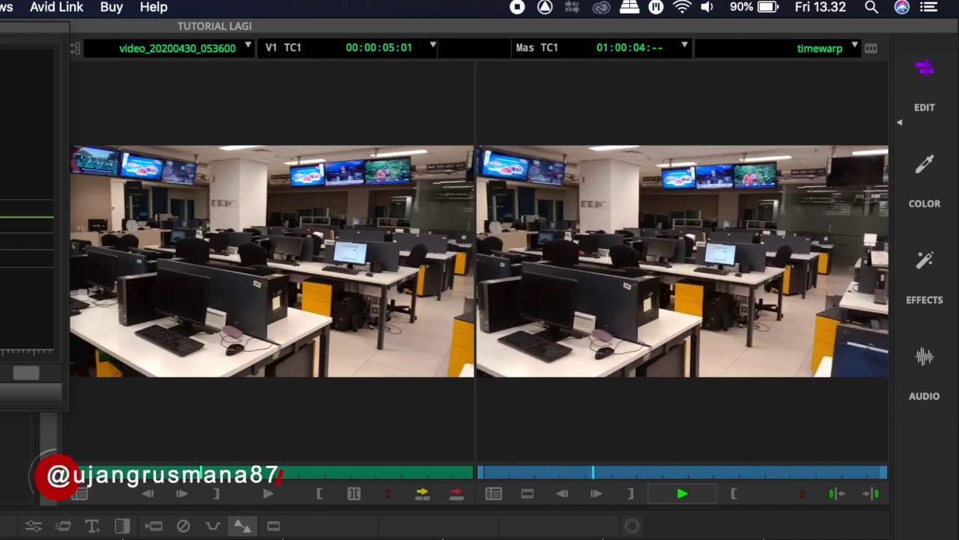
key(space)
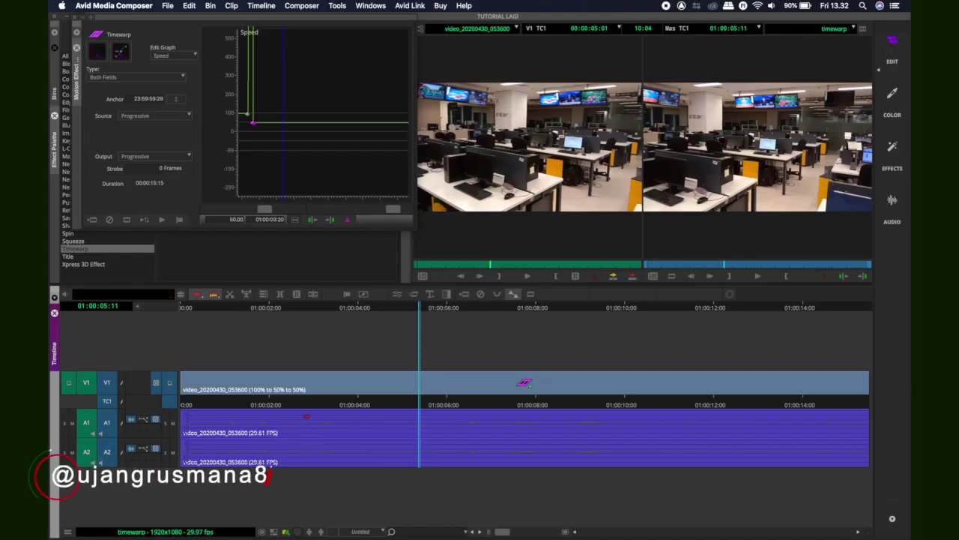
drag(280, 313, 210, 312)
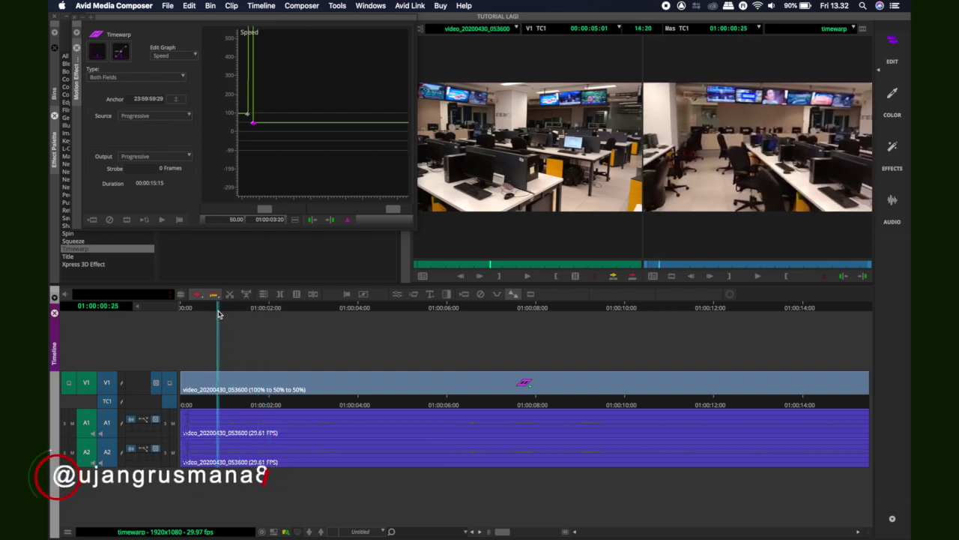
key(space)
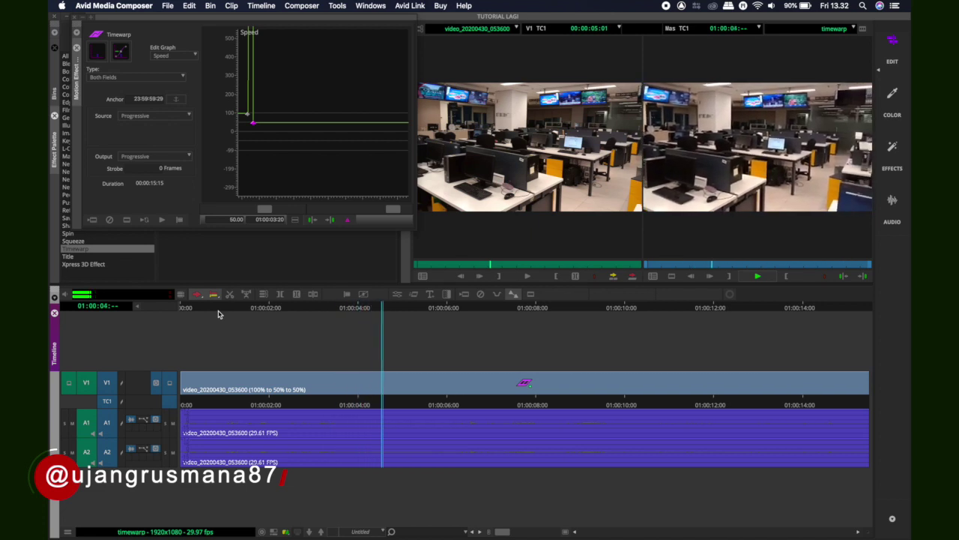
key(space)
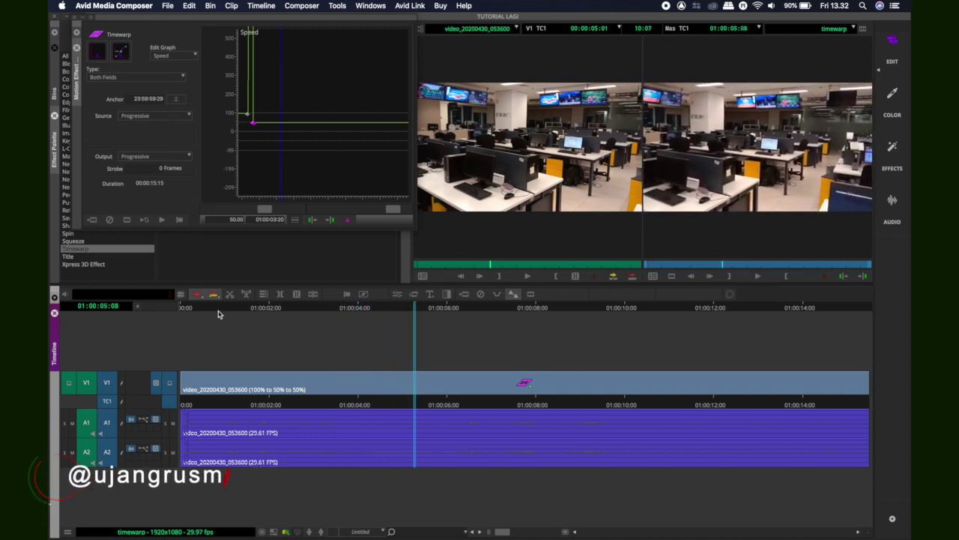